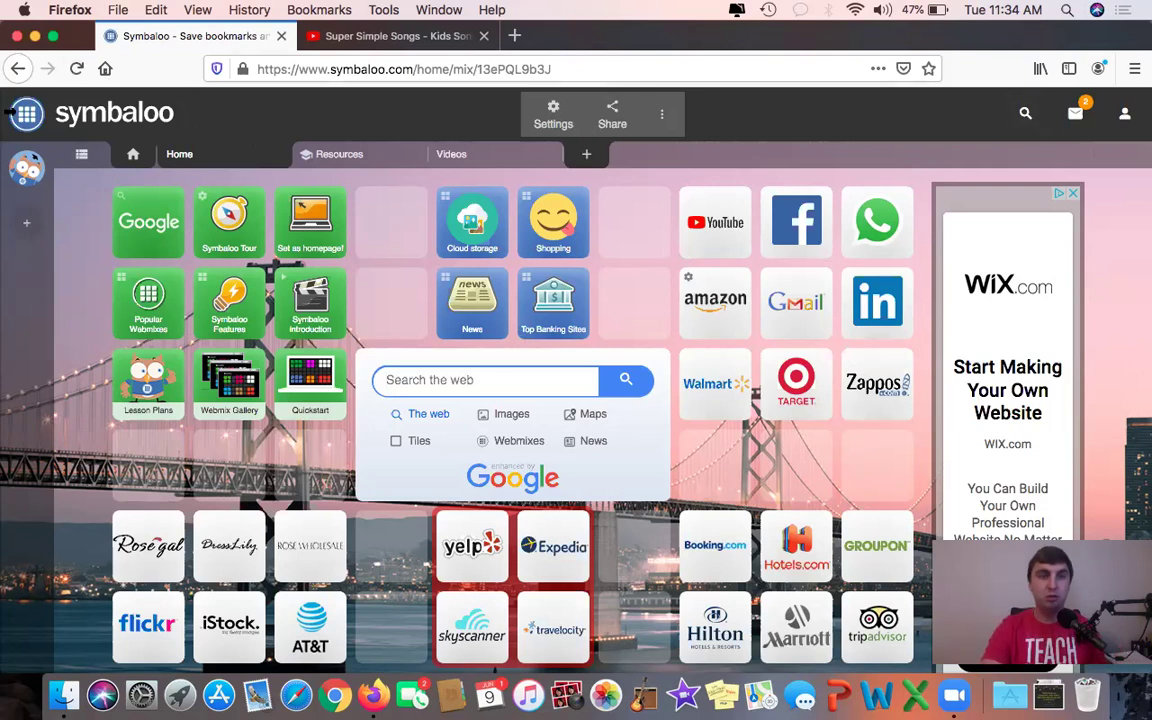
Look through the Resources and Videos webmixes, then return to Home
left_click(345, 157)
left_click(540, 163)
left_click(229, 160)
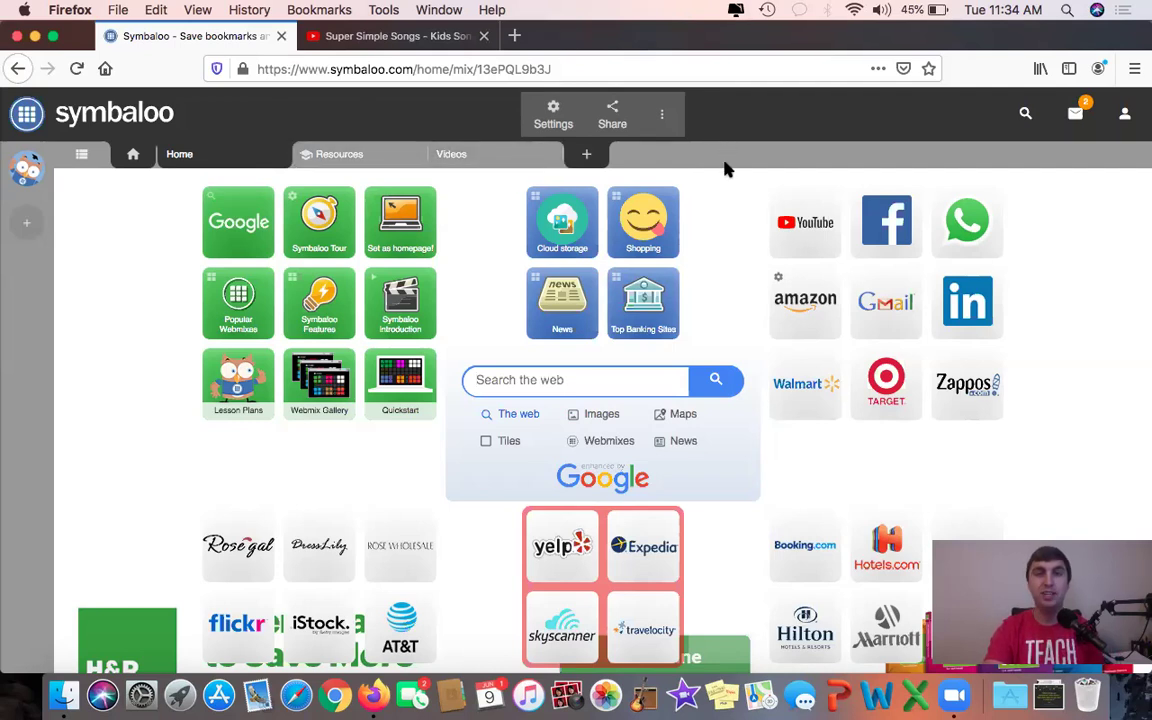
Create an empty webmix named '5th Grade'
left_click(589, 157)
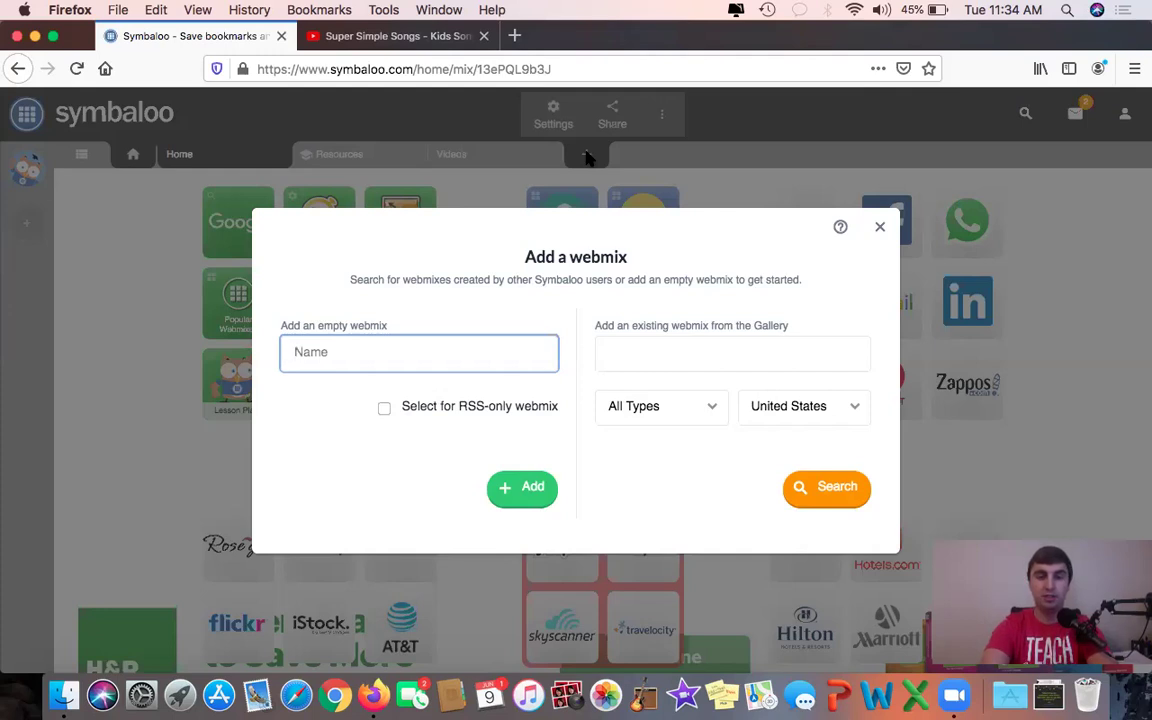
type("5th Grade")
left_click(520, 488)
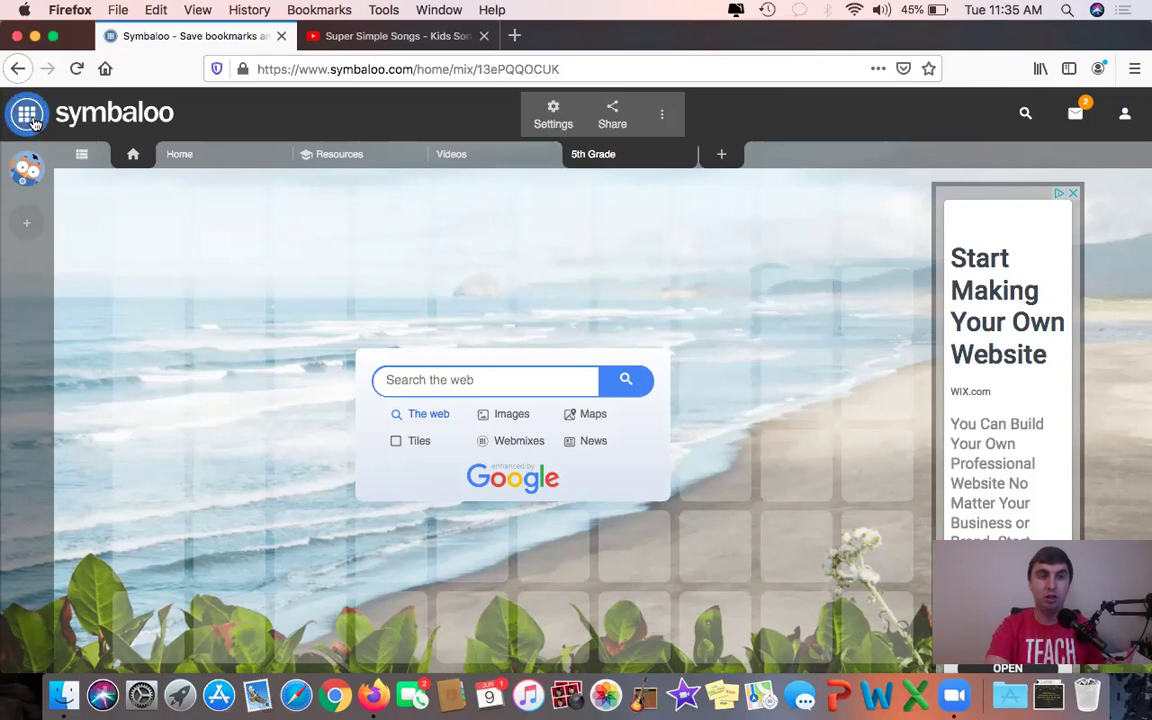
Check the list of all webmixes, then close the Resources and Videos tabs
left_click(28, 114)
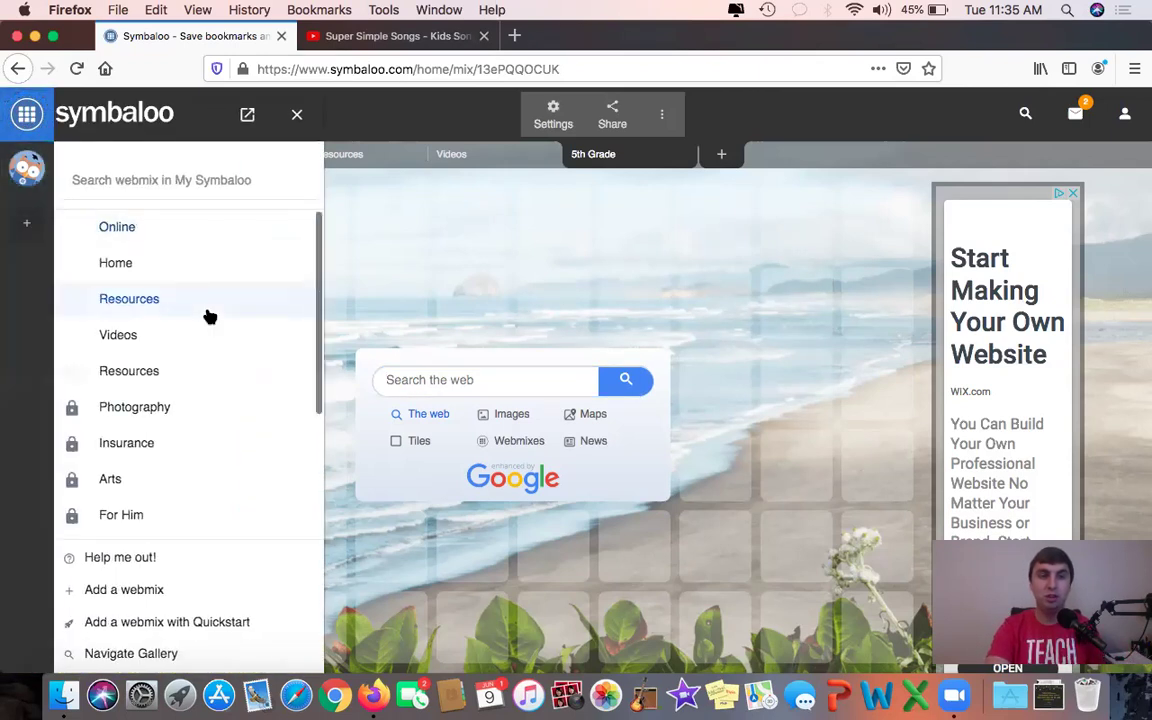
scroll(210, 317, "down", 4)
scroll(210, 317, "up", 4)
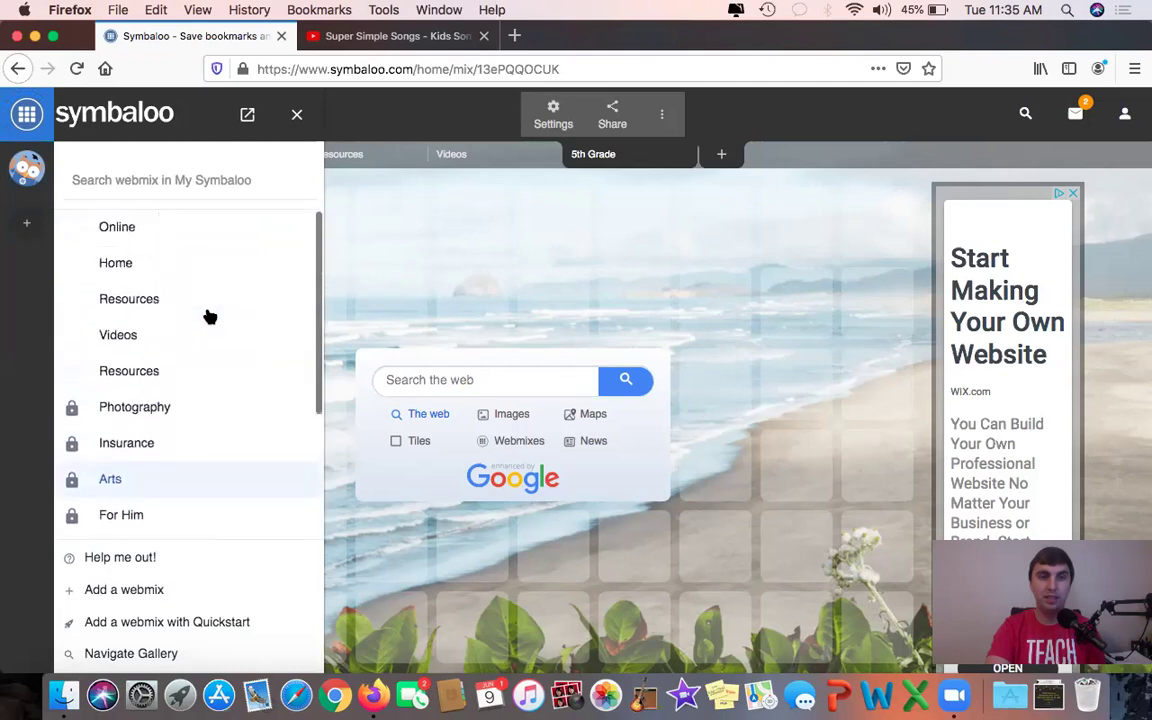
left_click(295, 116)
left_click(412, 154)
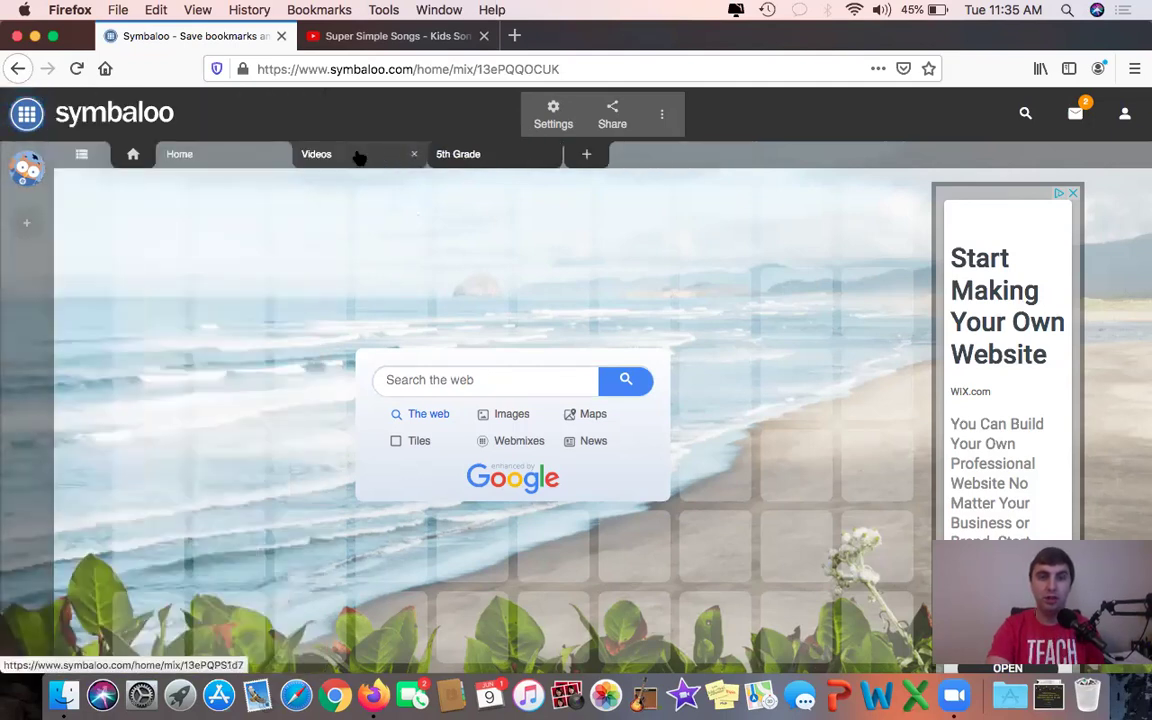
left_click(415, 154)
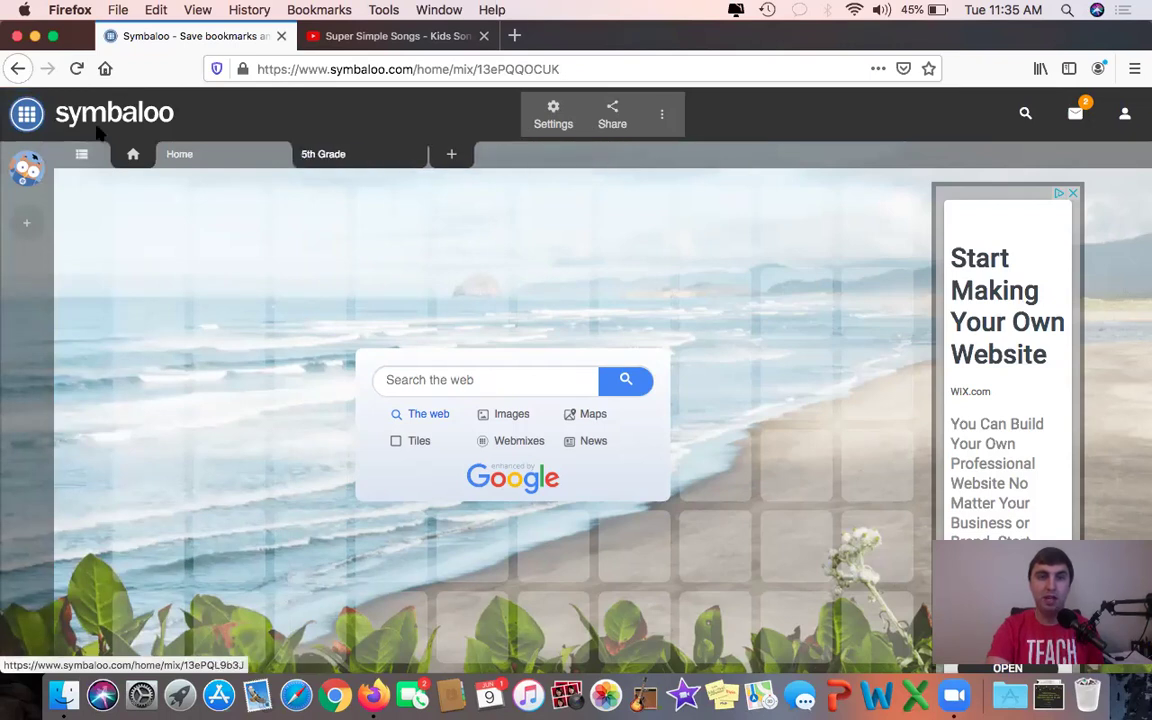
Open the Online webmix from the list, close it, and switch to 5th Grade
left_click(27, 113)
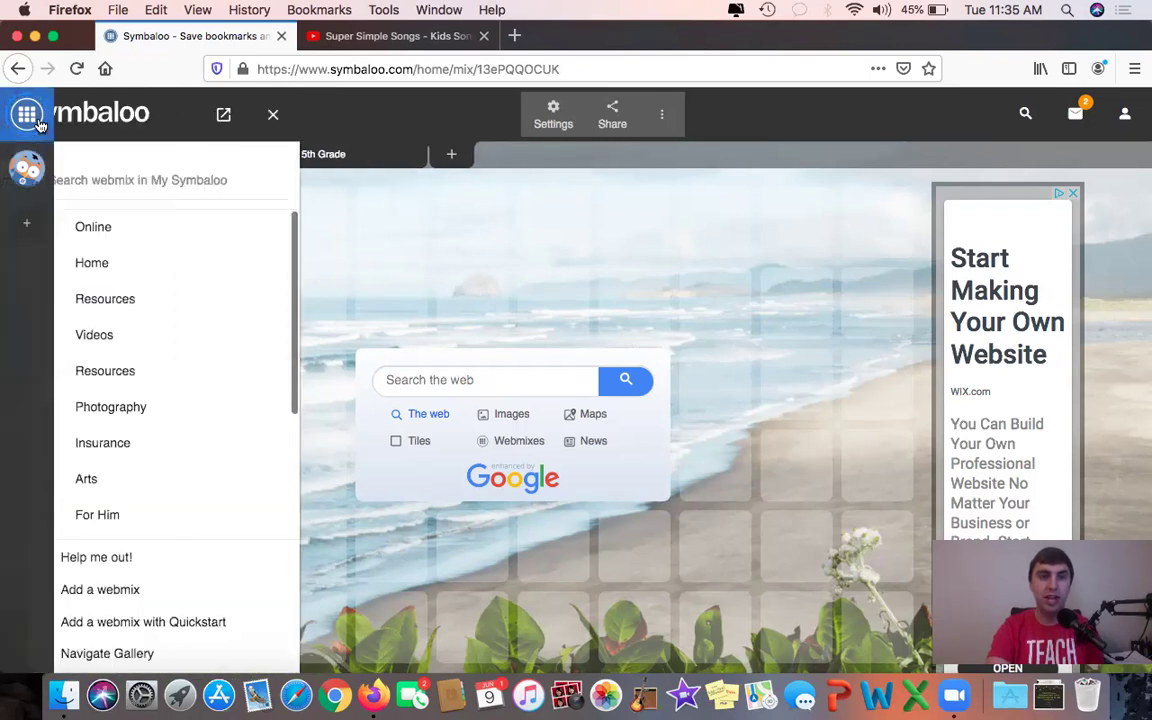
left_click(135, 232)
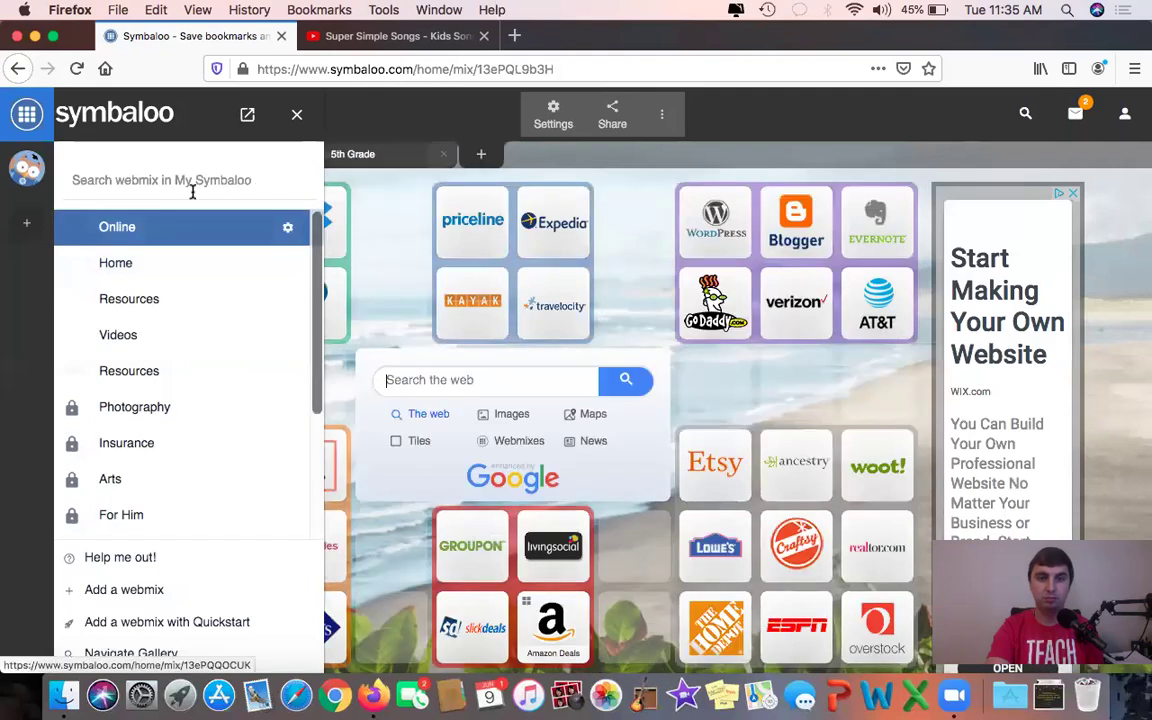
left_click(297, 115)
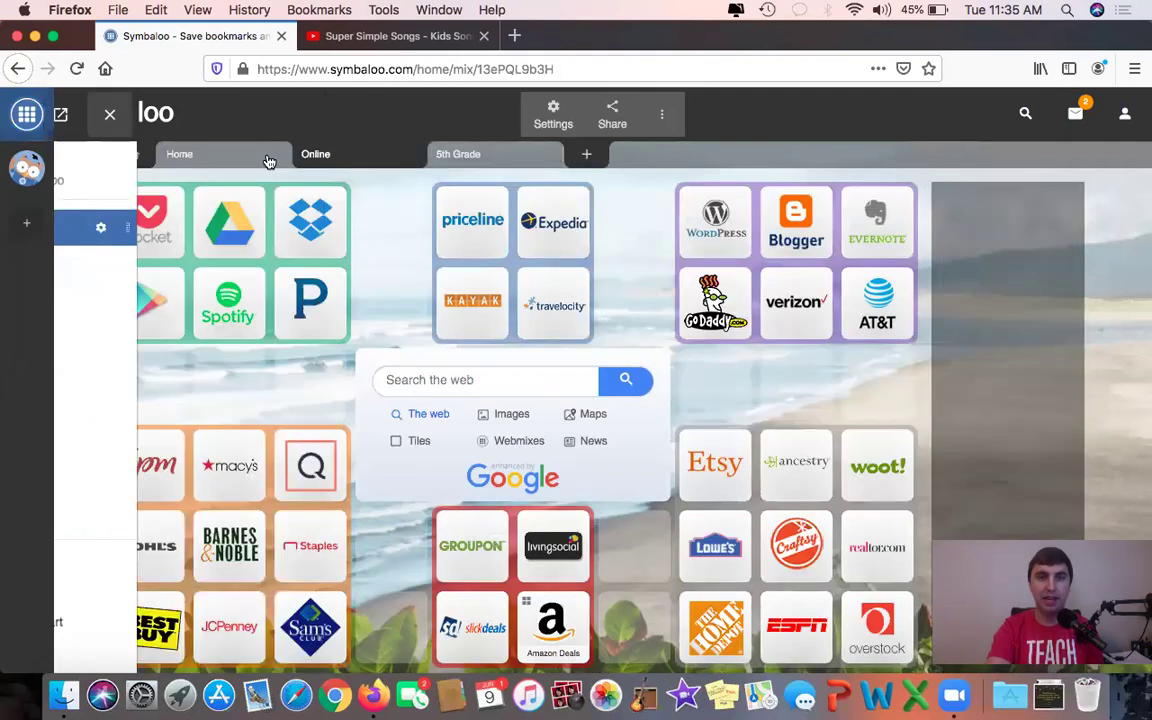
left_click(413, 154)
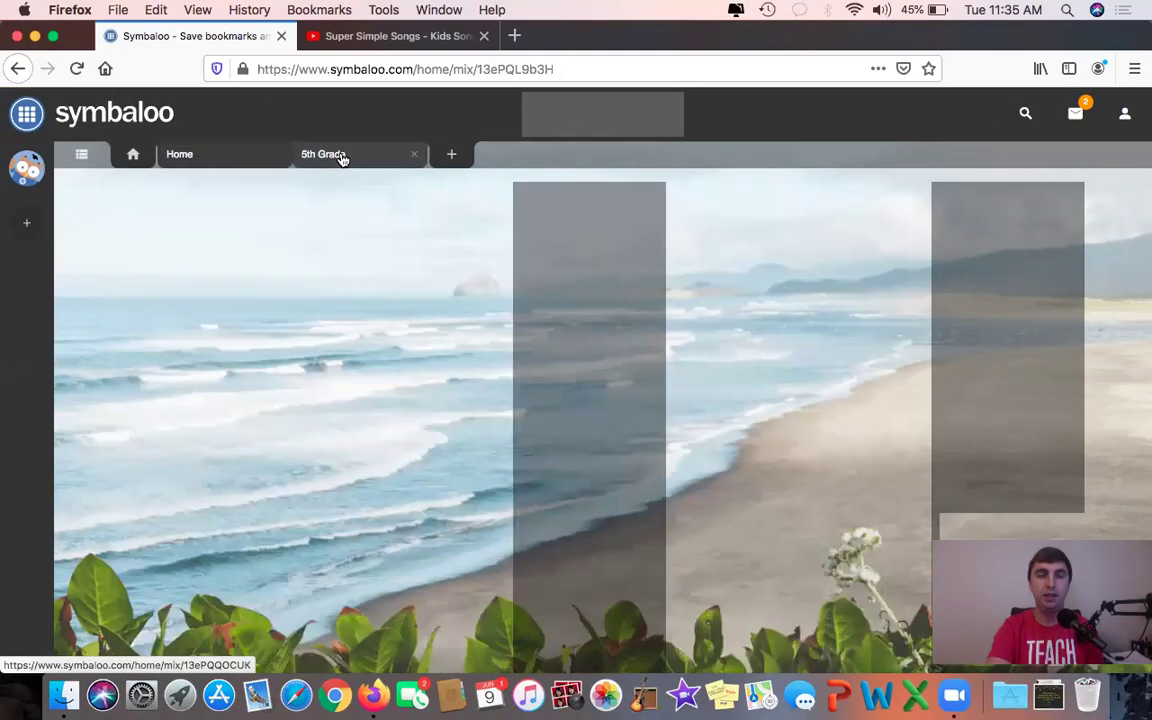
left_click(341, 156)
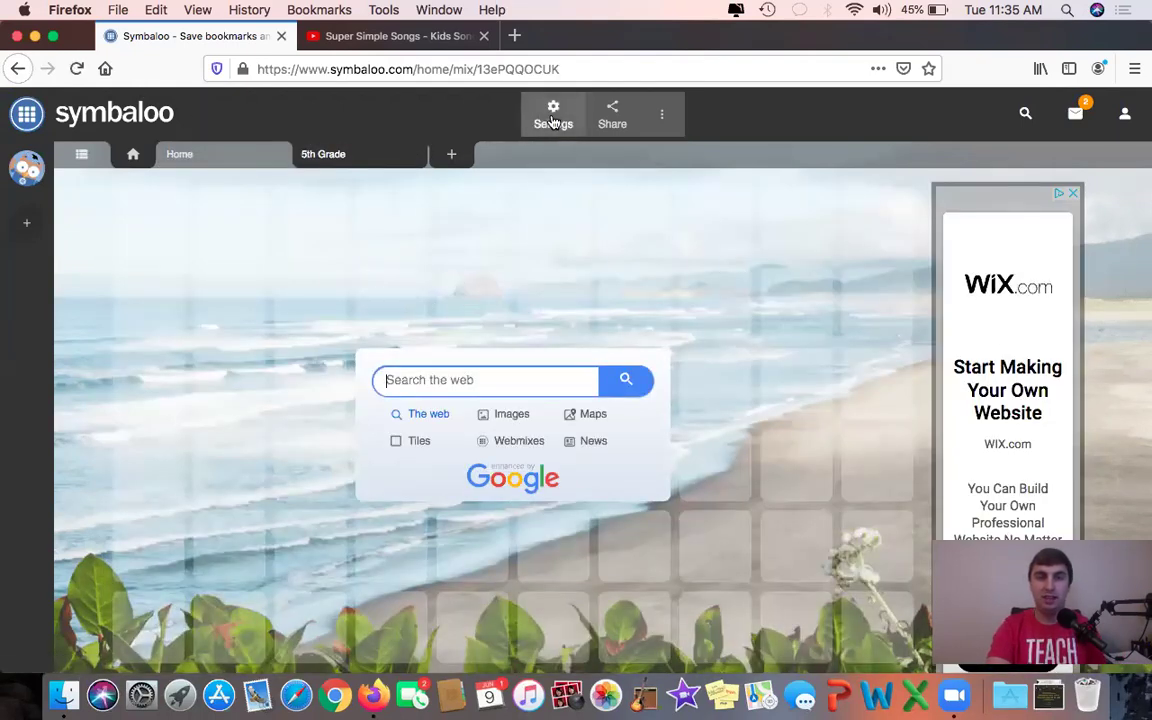
Give the 5th Grade webmix the crown icon and save the settings
left_click(553, 116)
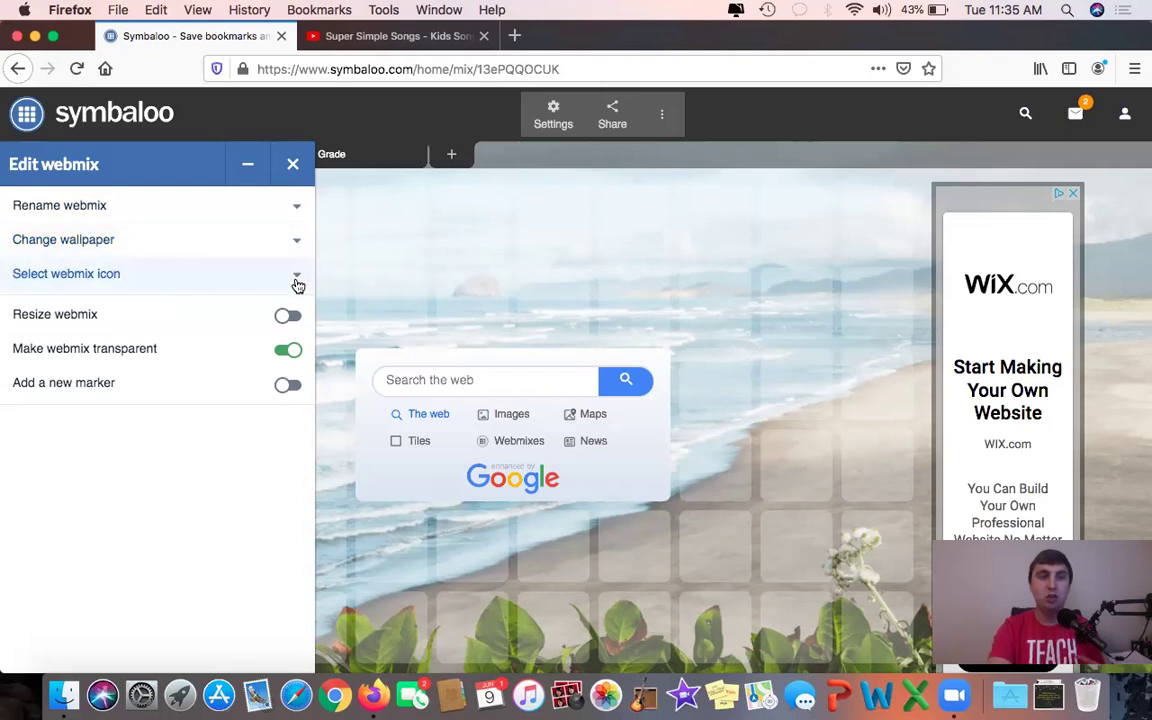
left_click(297, 277)
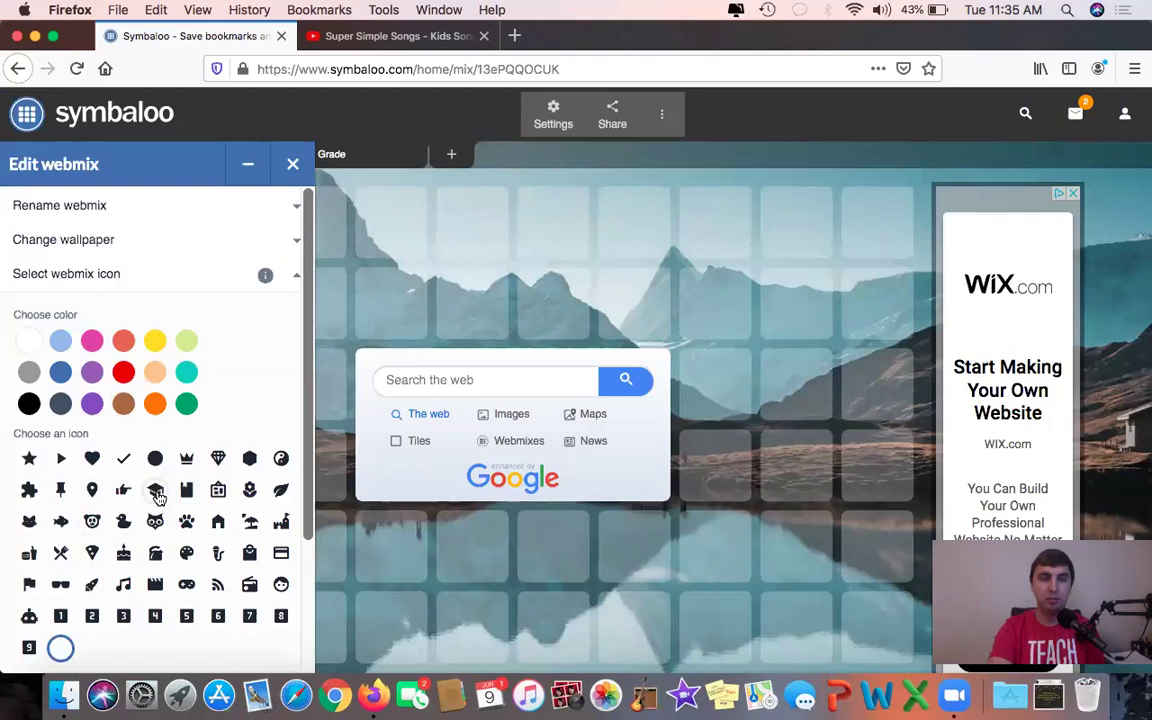
left_click(185, 462)
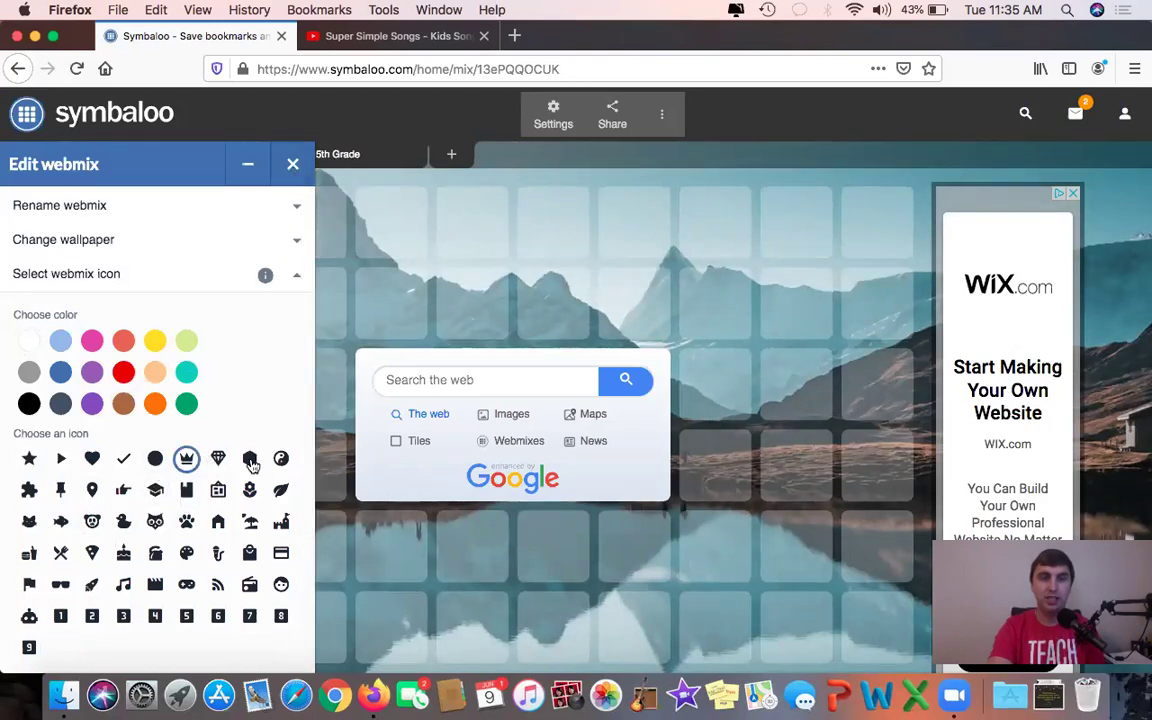
scroll(227, 420, "down", 3)
left_click(250, 530)
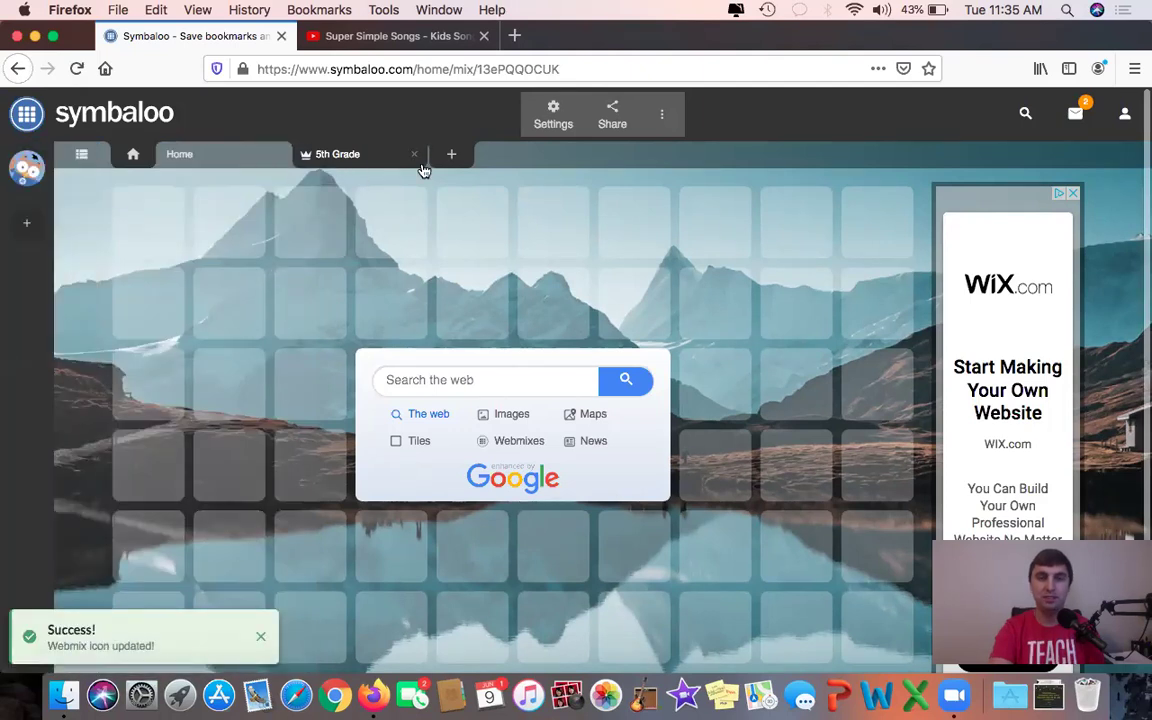
Resize the 5th Grade tile grid one column wider and one row shorter
left_click(553, 115)
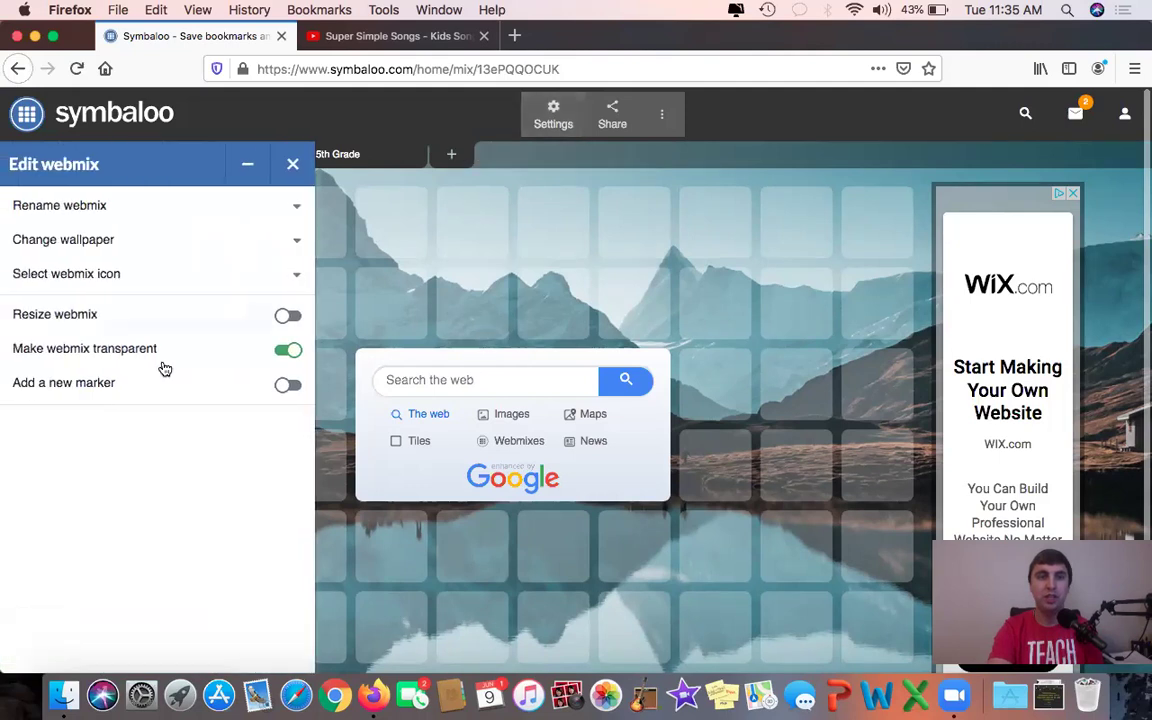
left_click(288, 315)
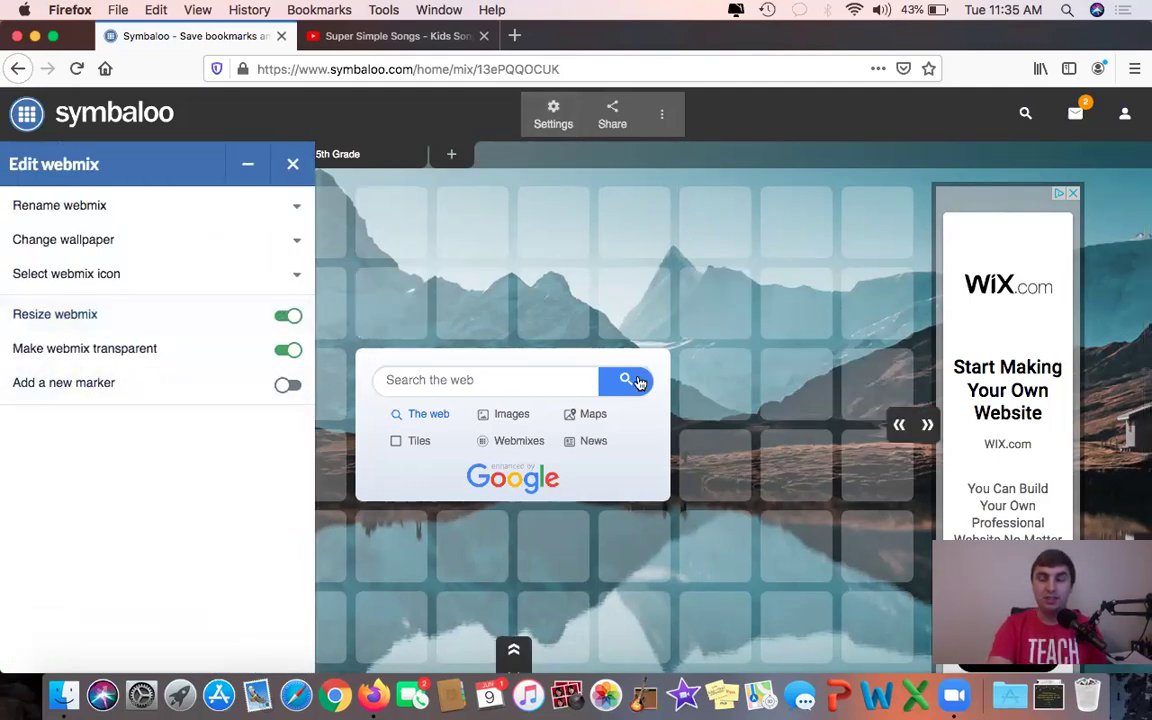
left_click(927, 428)
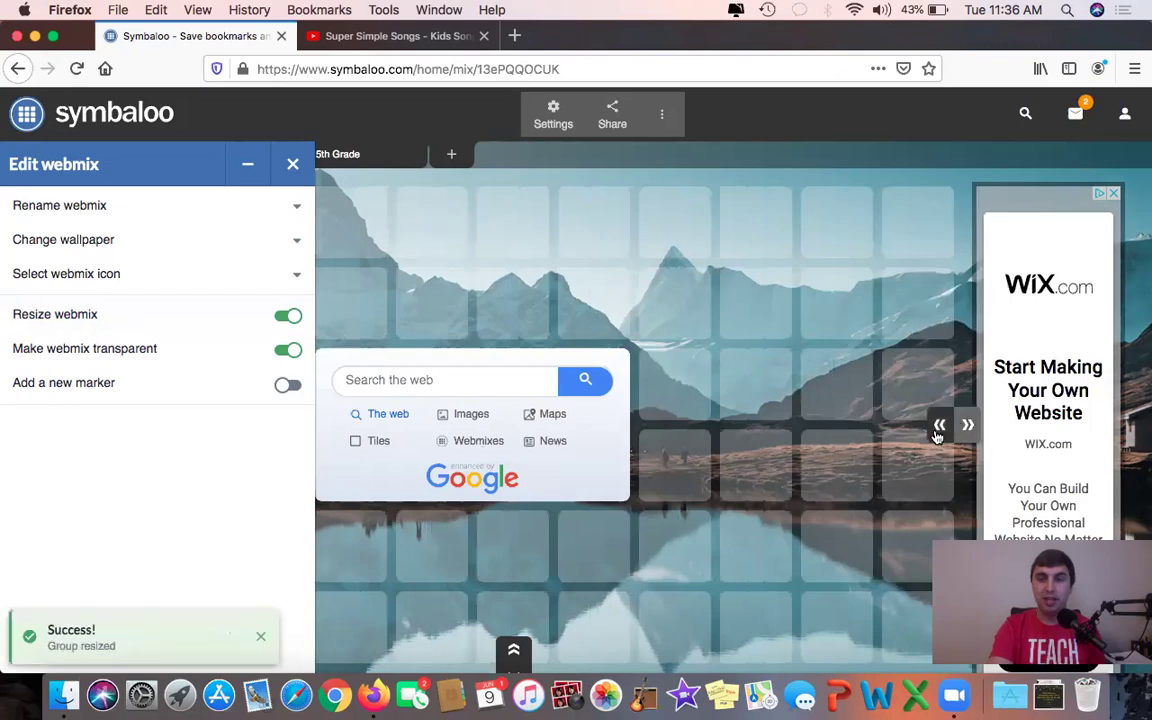
left_click(511, 650)
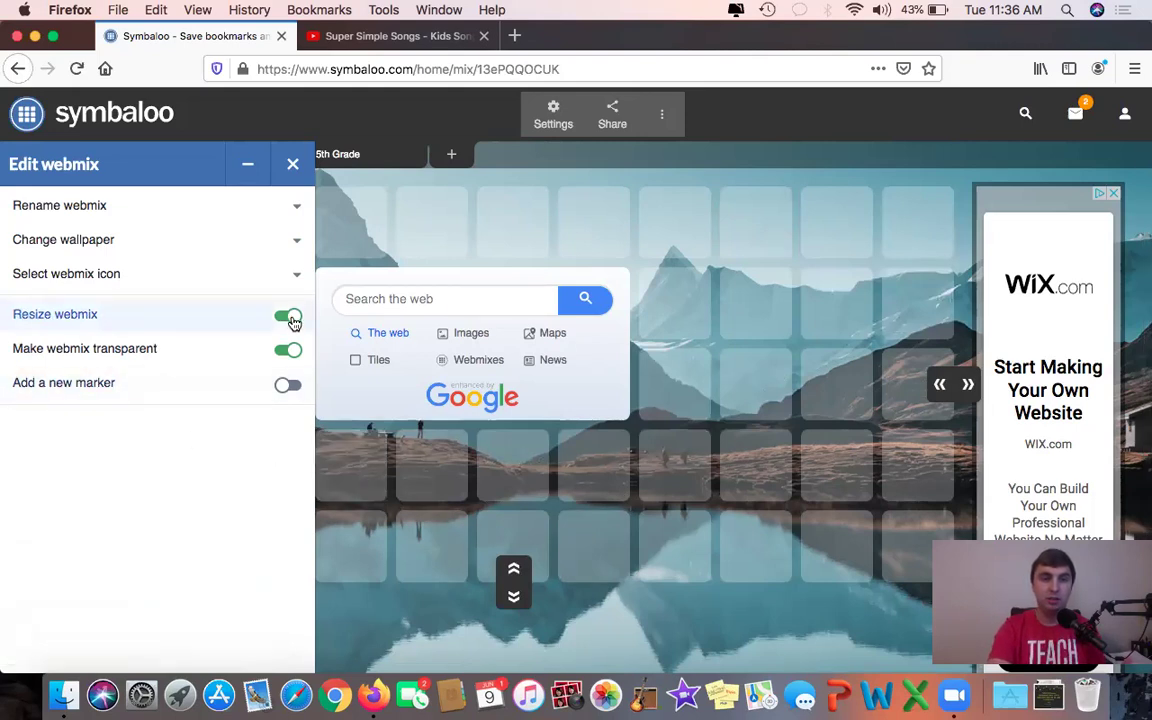
left_click(289, 316)
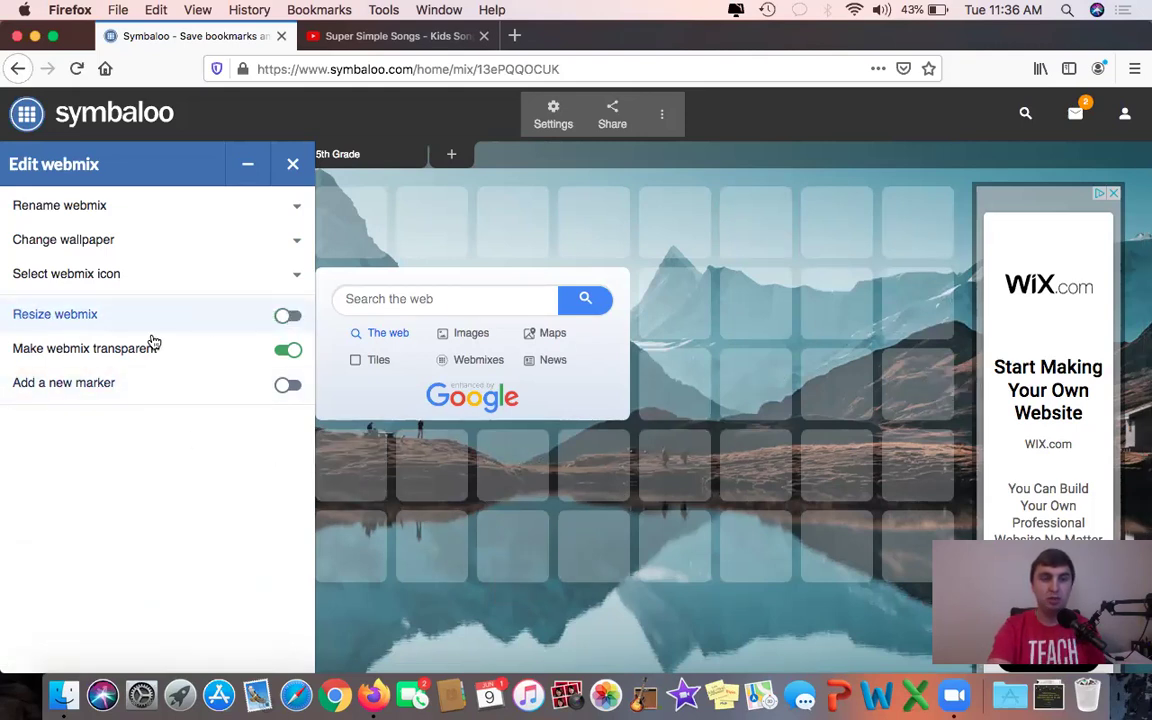
Toggle tile transparency off and back on, and turn off the new-marker option
left_click(292, 351)
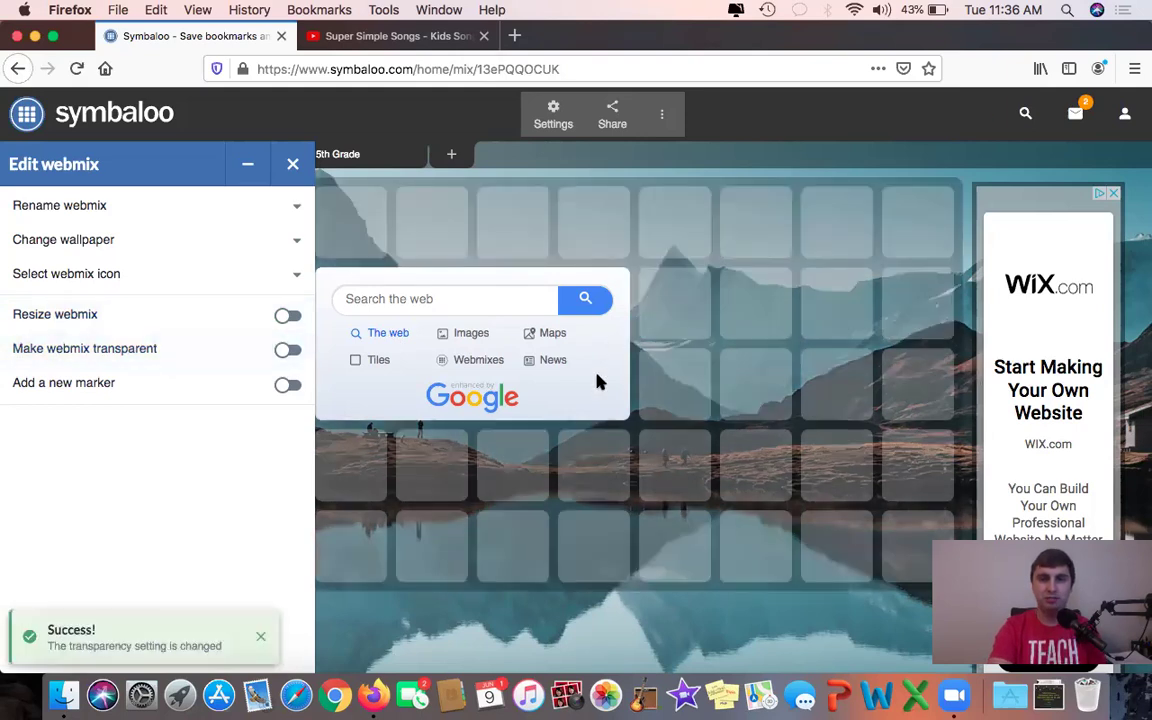
left_click(292, 351)
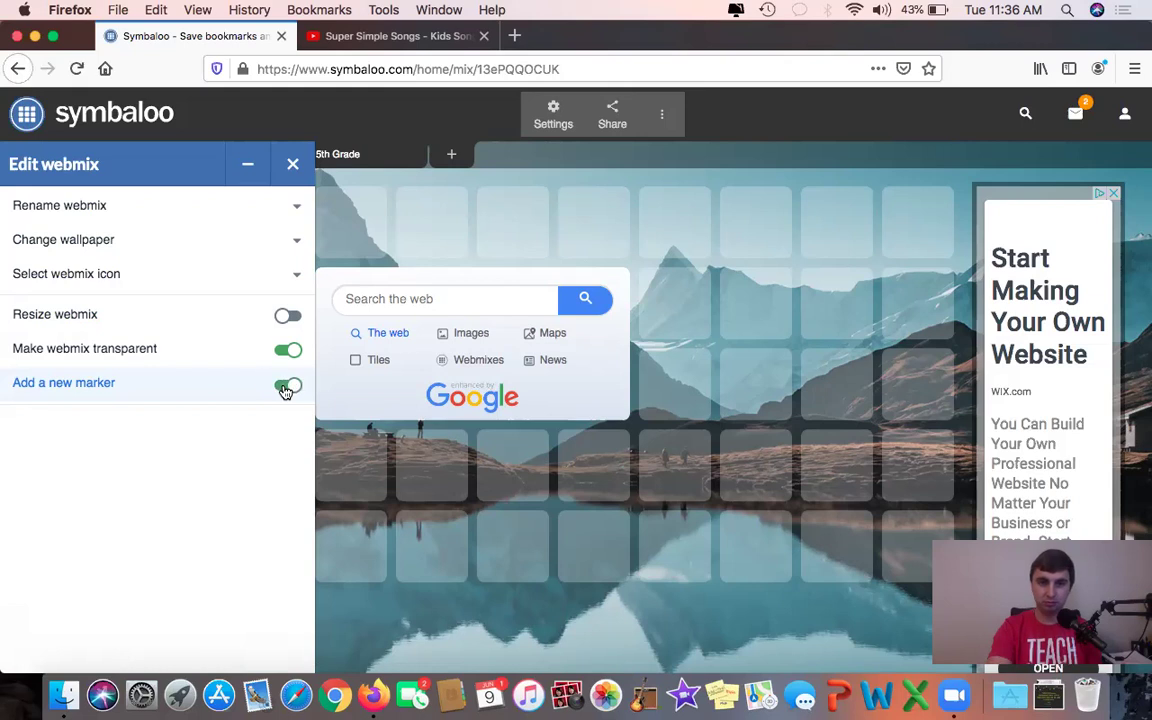
left_click(290, 386)
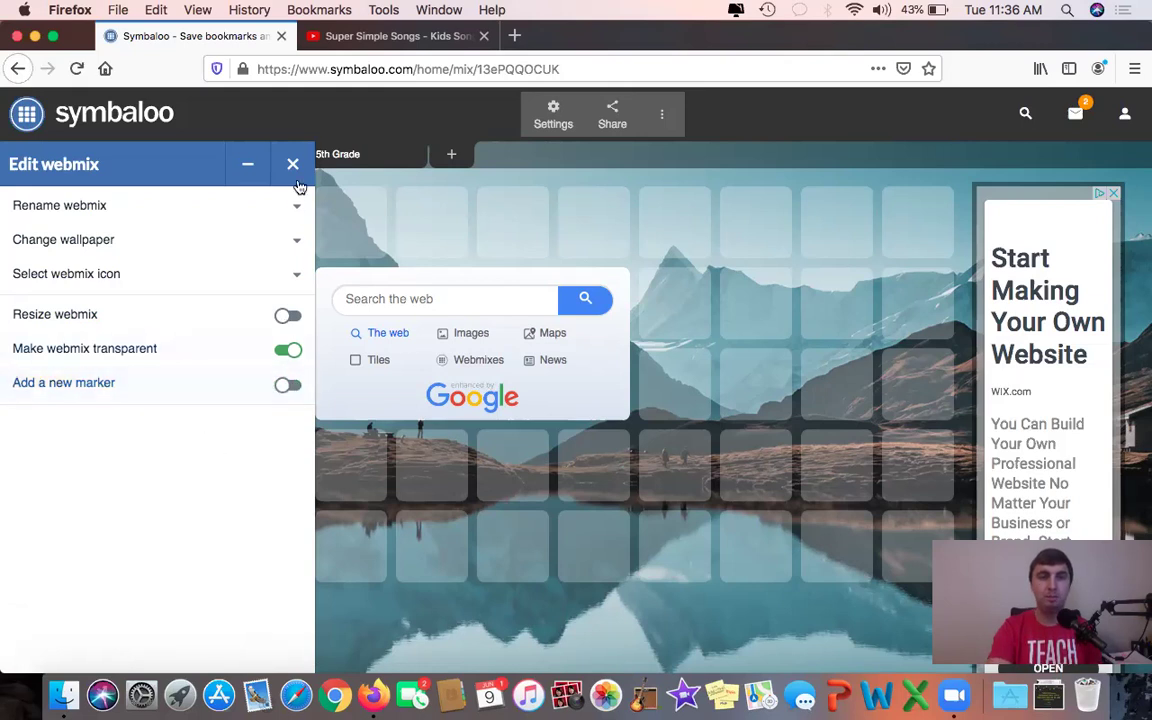
Close the appearance settings and return to the 5th Grade webmix
left_click(292, 164)
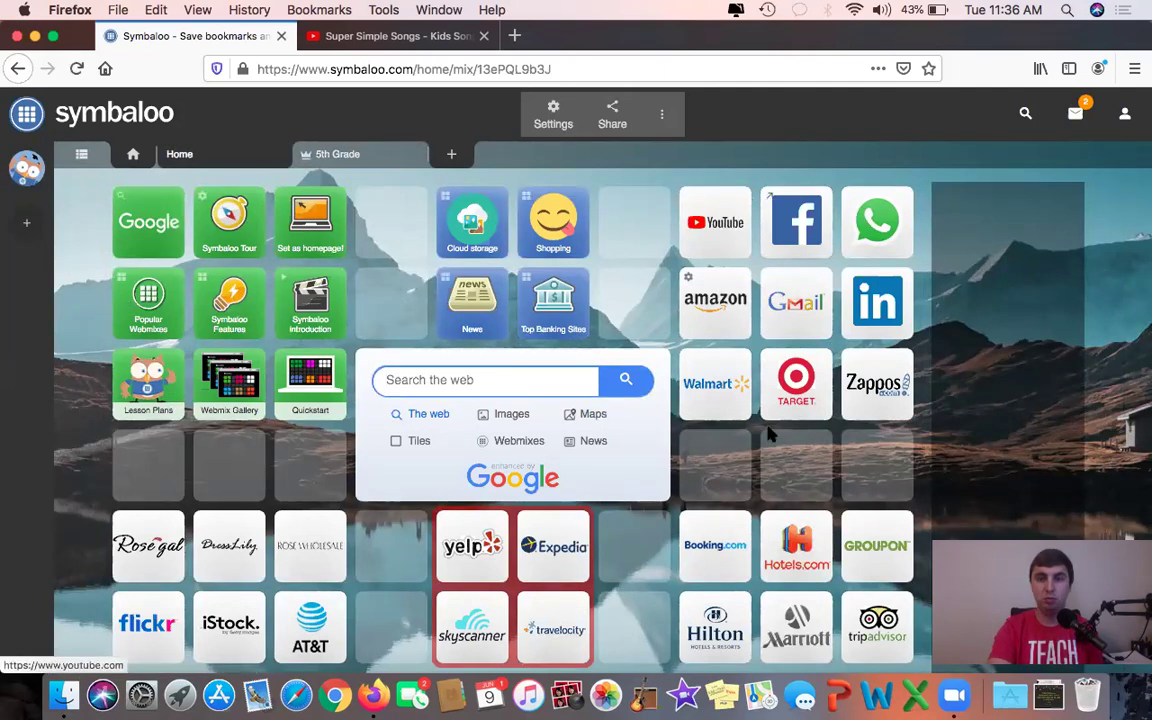
scroll(607, 481, "down", 2)
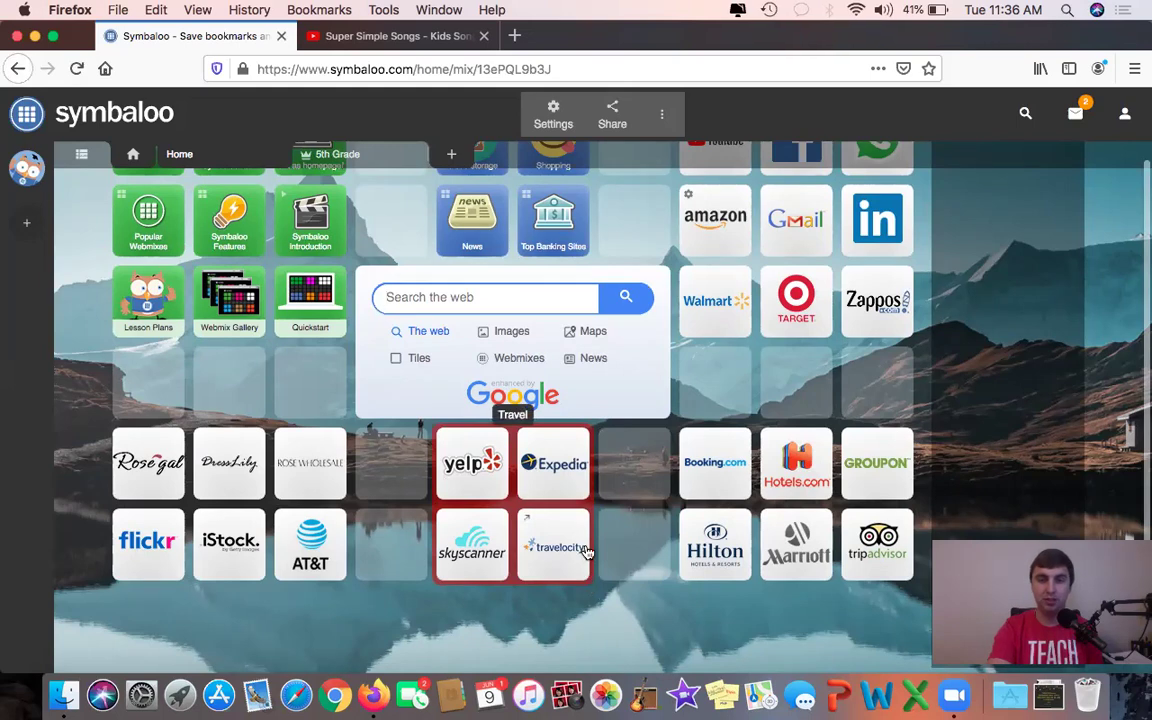
scroll(609, 483, "up", 2)
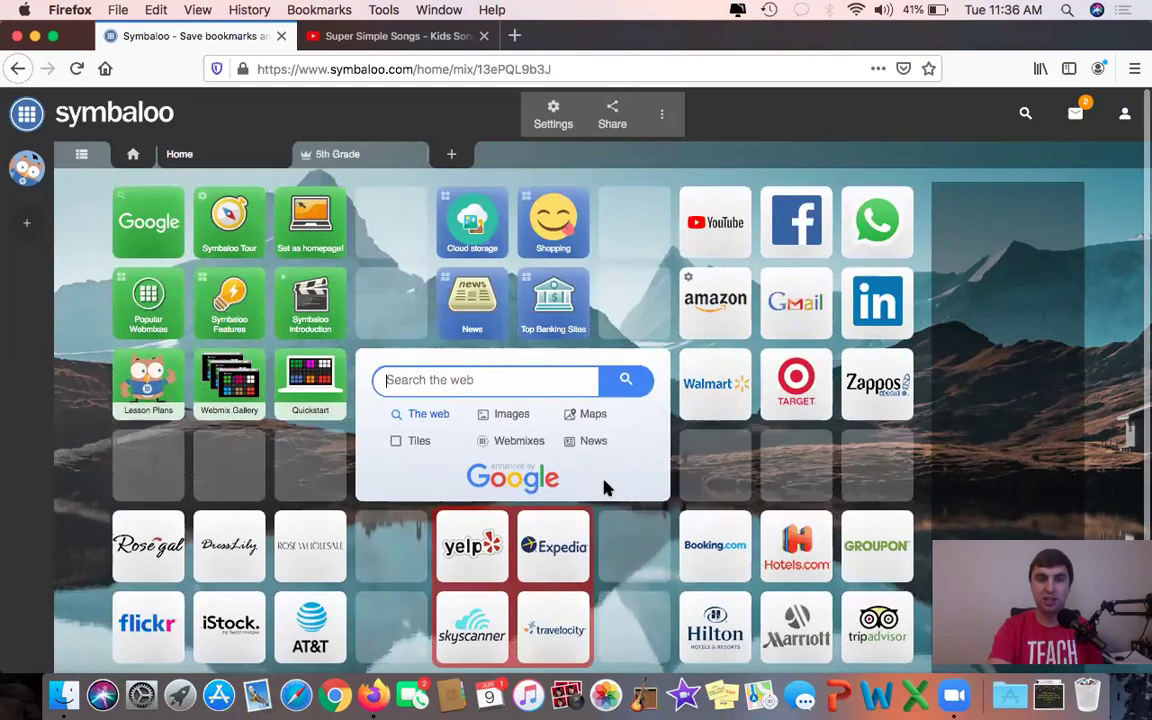
left_click(356, 156)
Add a new marker covering a 3-by-2 block of tiles at the grid's top right
left_click(553, 114)
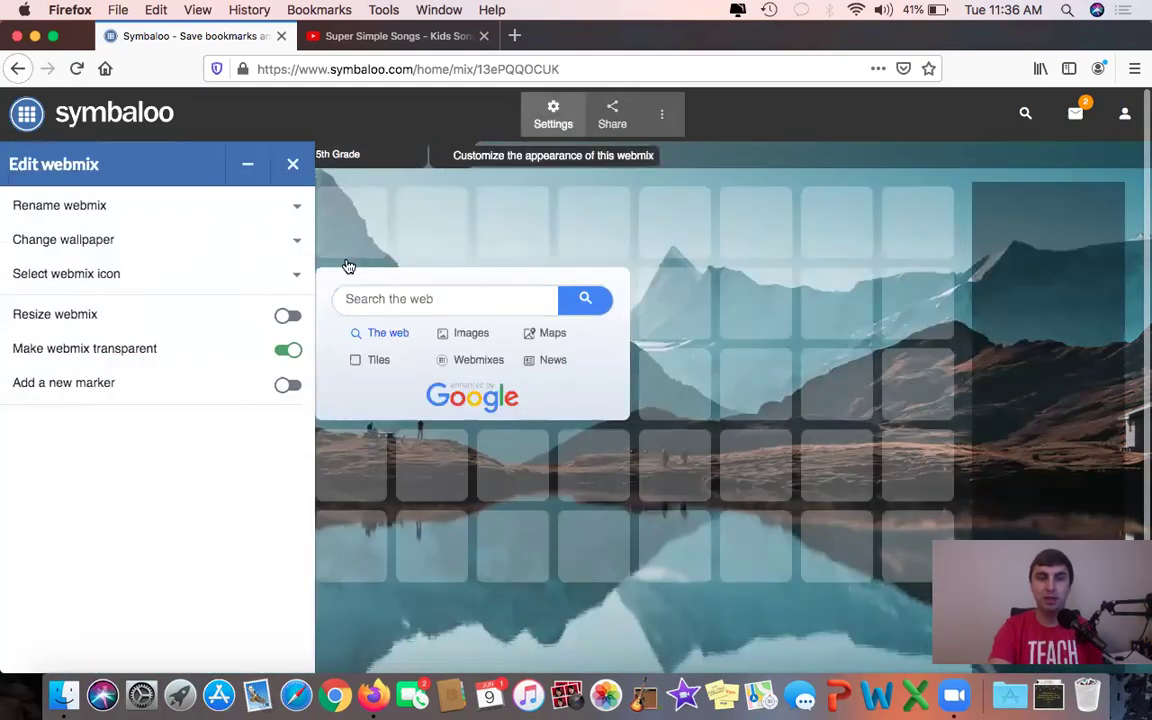
left_click(286, 386)
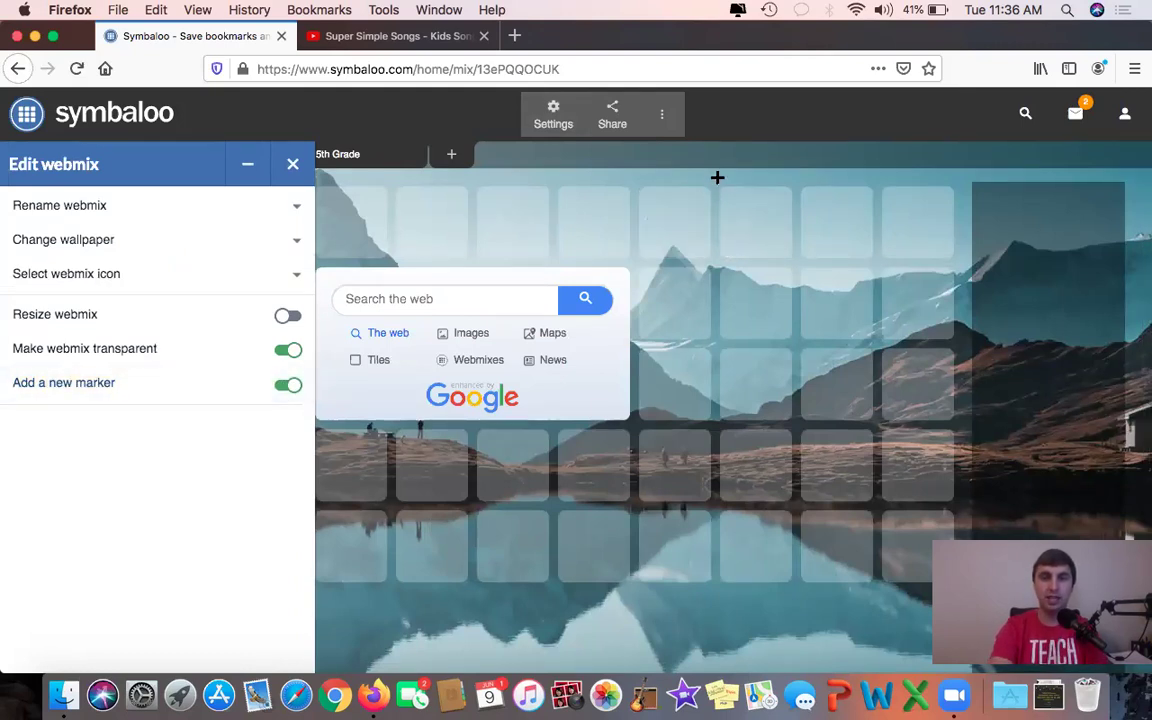
mouse_move(717, 177)
left_mouse_down()
mouse_move(720, 329)
mouse_move(959, 345)
left_mouse_up()
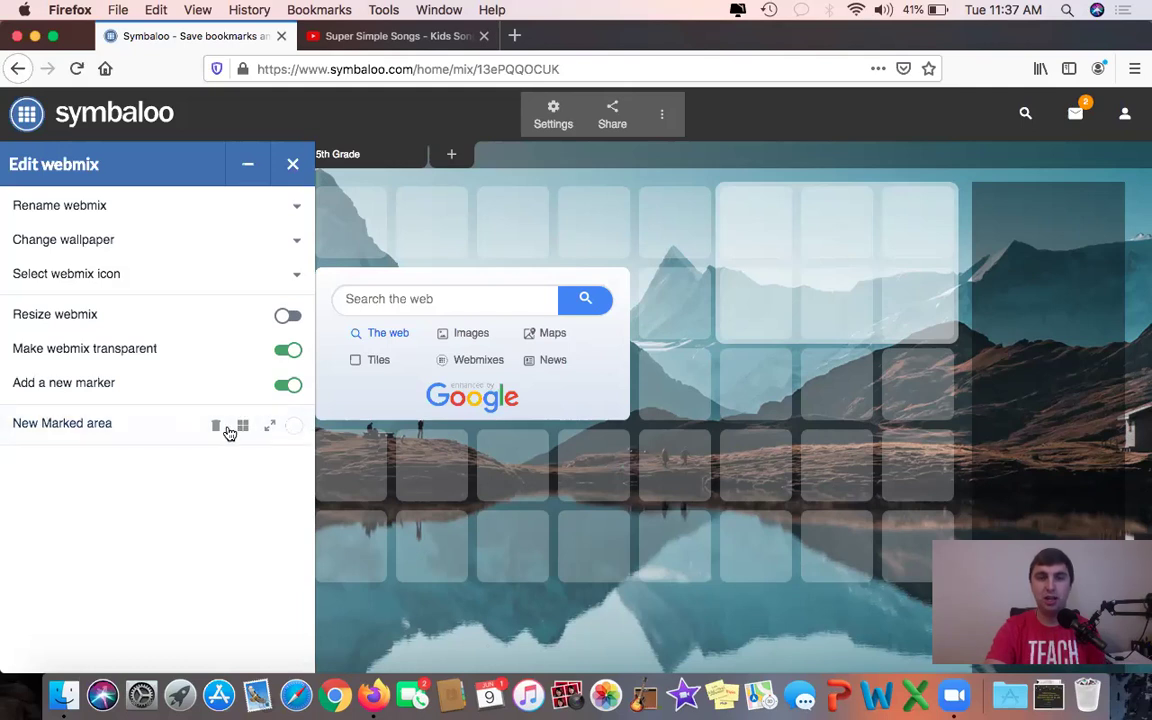
left_click(86, 416)
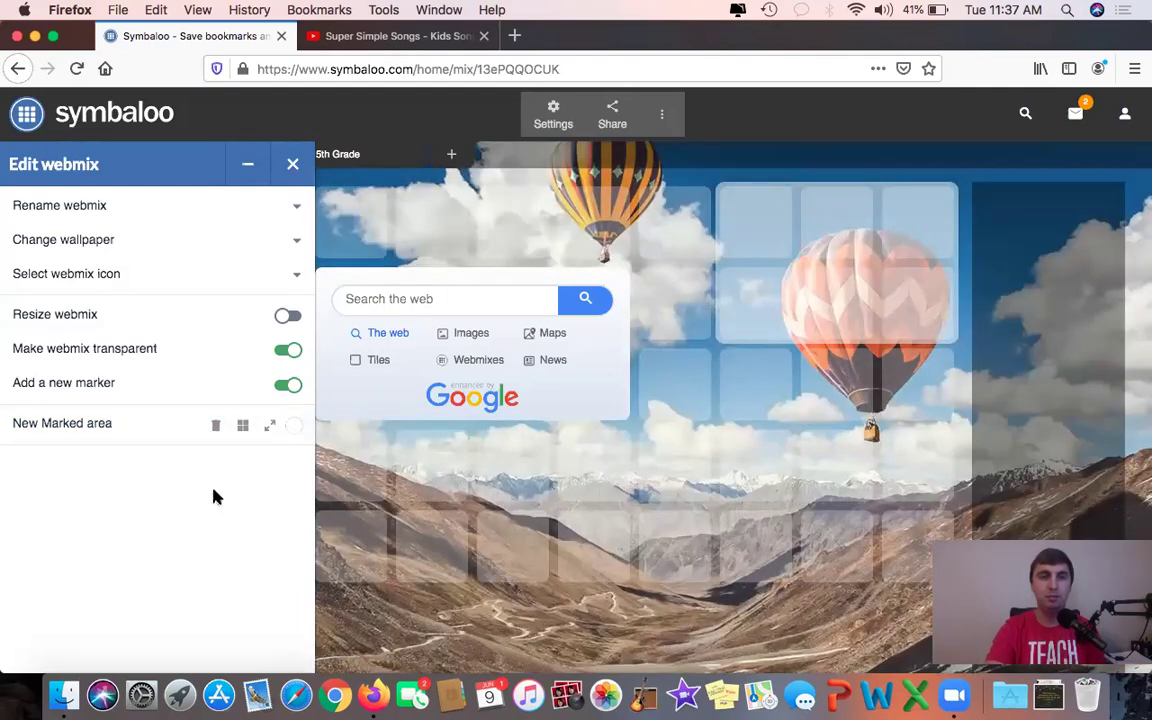
Close the appearance settings and bring up the Share Webmix dialog for 5th Grade
left_click(292, 167)
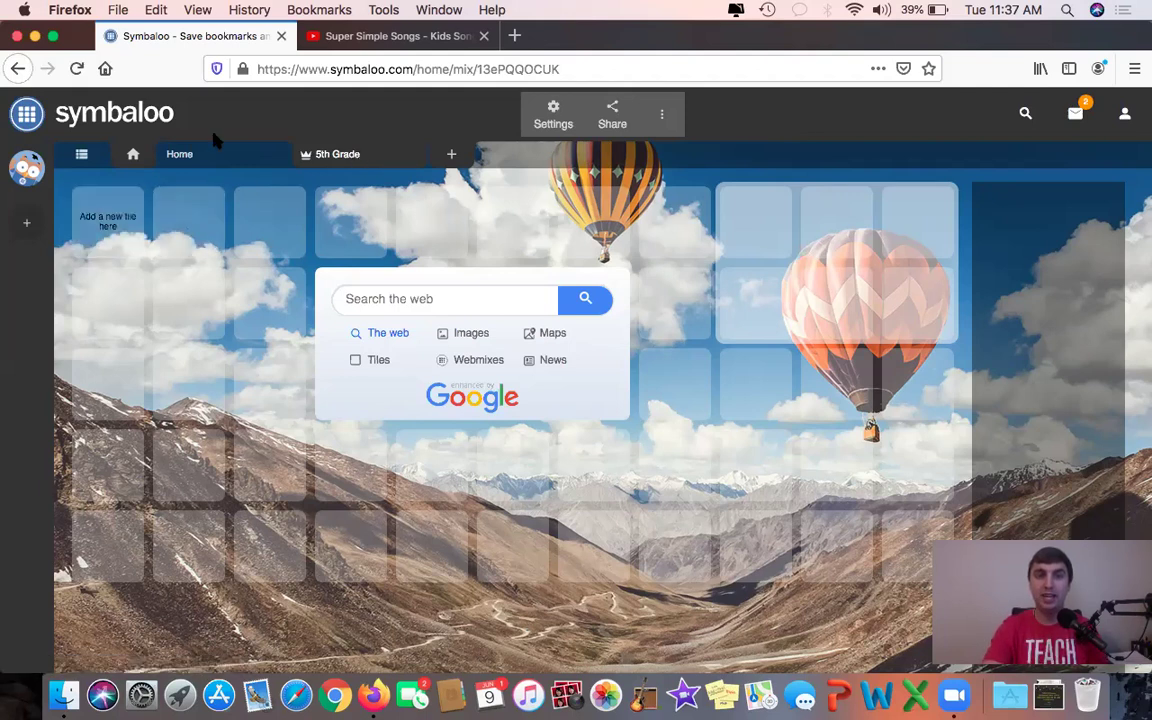
left_click(620, 116)
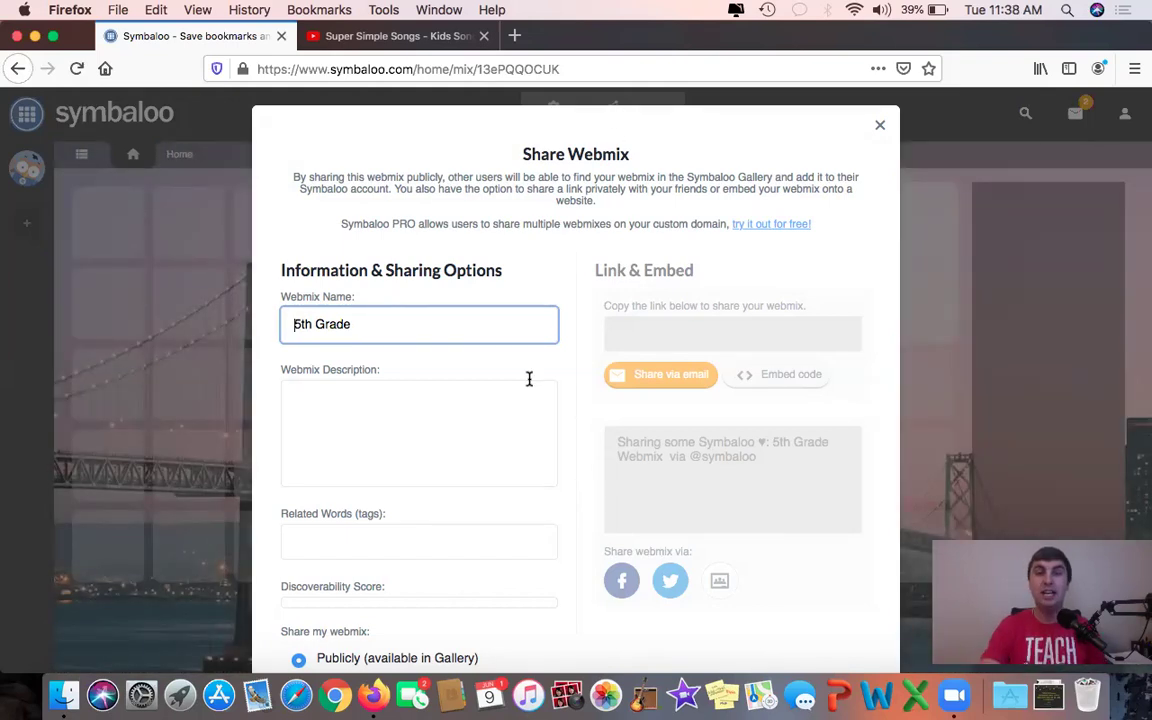
Share 5th Grade privately with friends and review the generated link and message
scroll(583, 512, "down", 1)
scroll(583, 512, "down", 3)
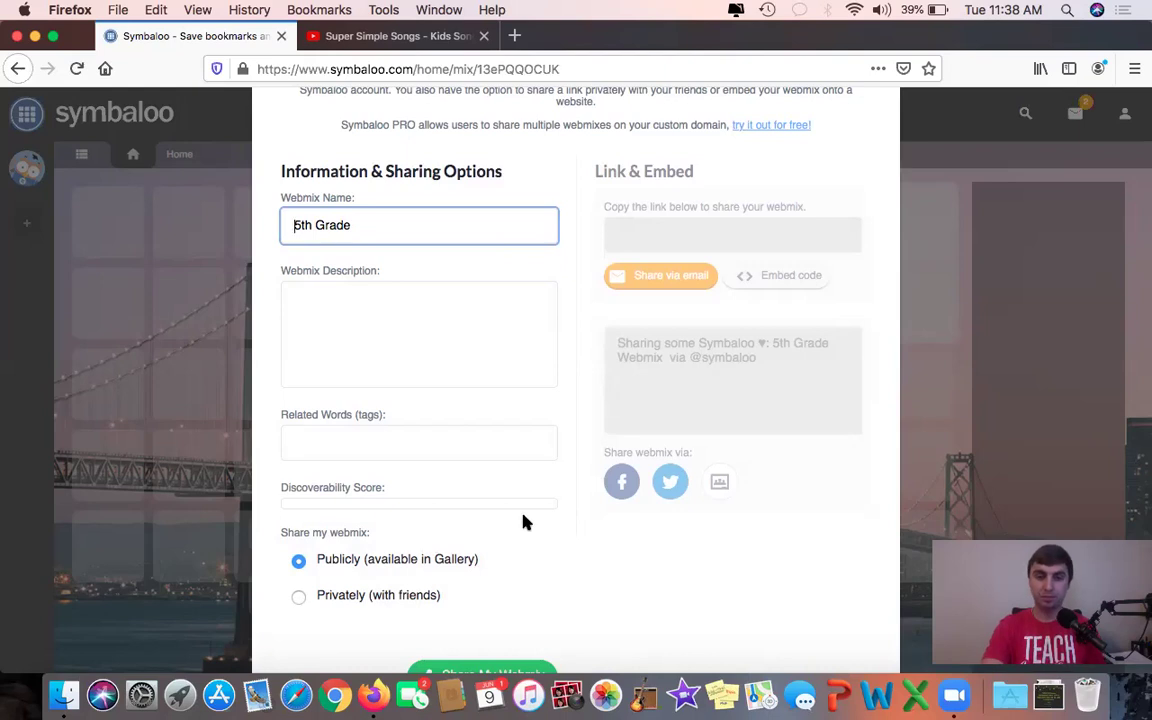
left_click(297, 604)
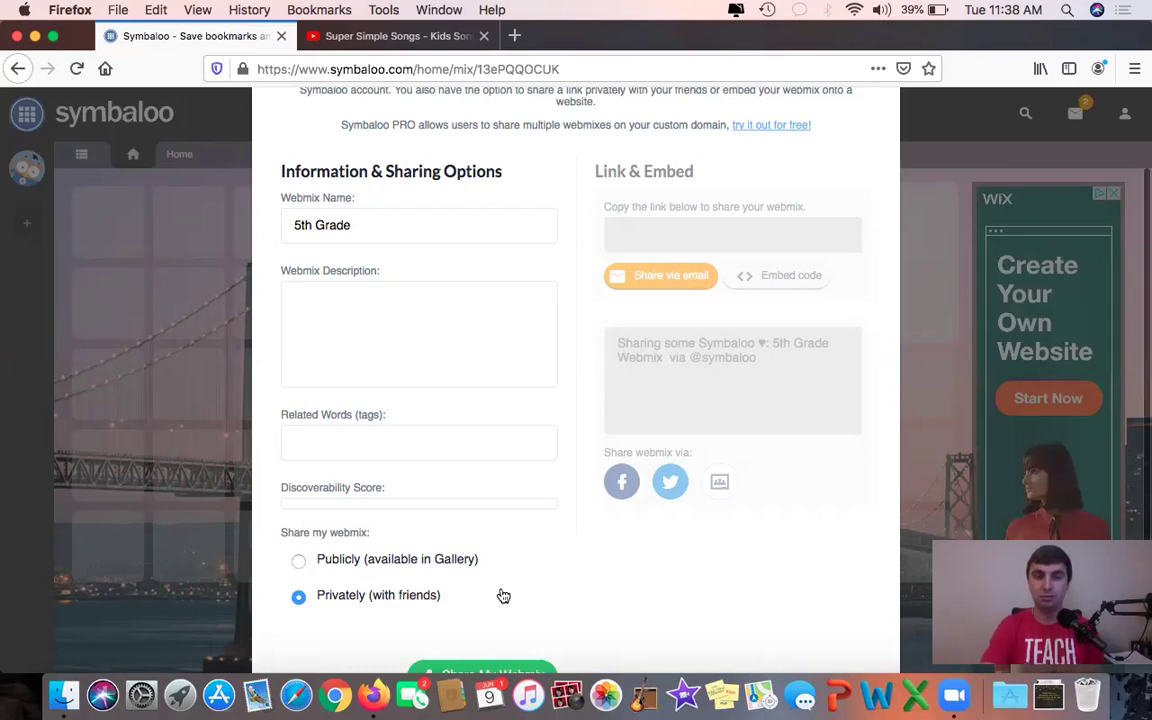
scroll(480, 610, "down", 1)
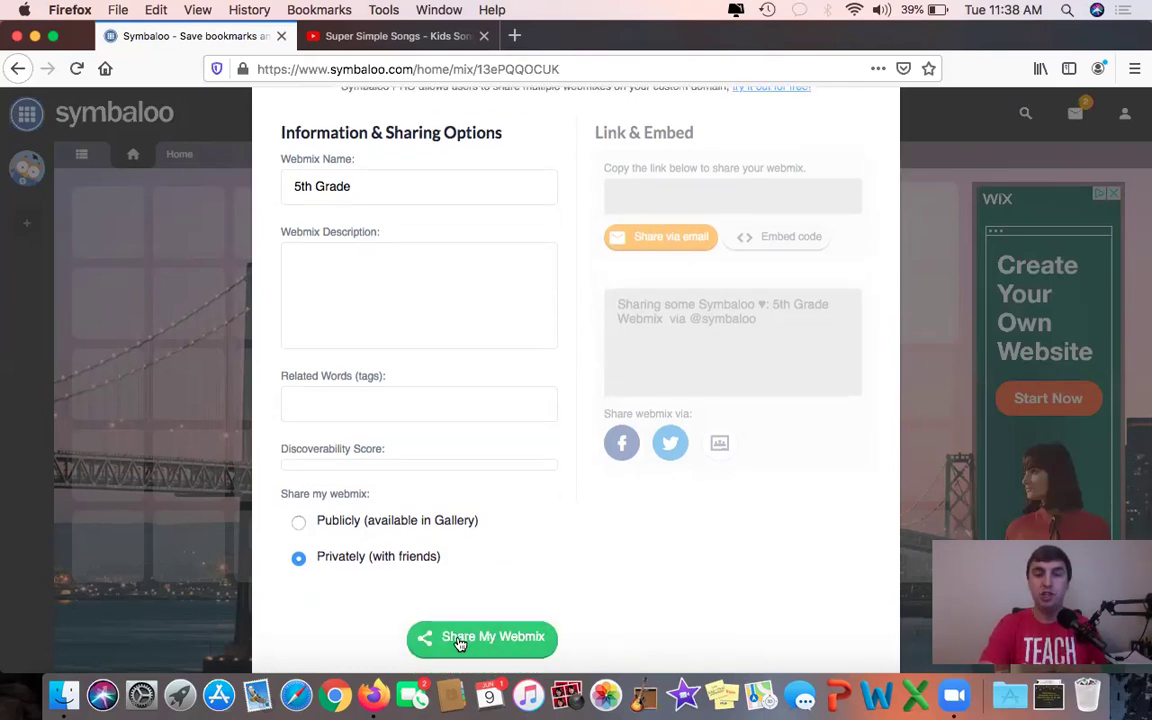
left_click(460, 643)
scroll(740, 147, "up", 3)
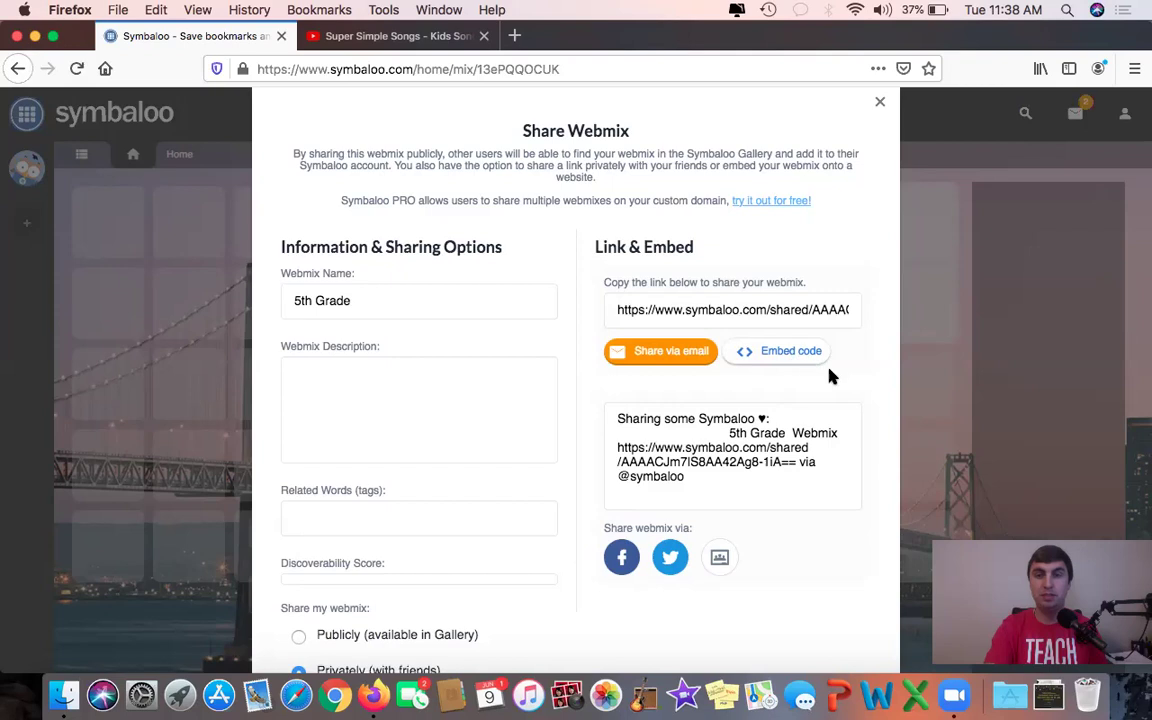
scroll(852, 379, "down", 1)
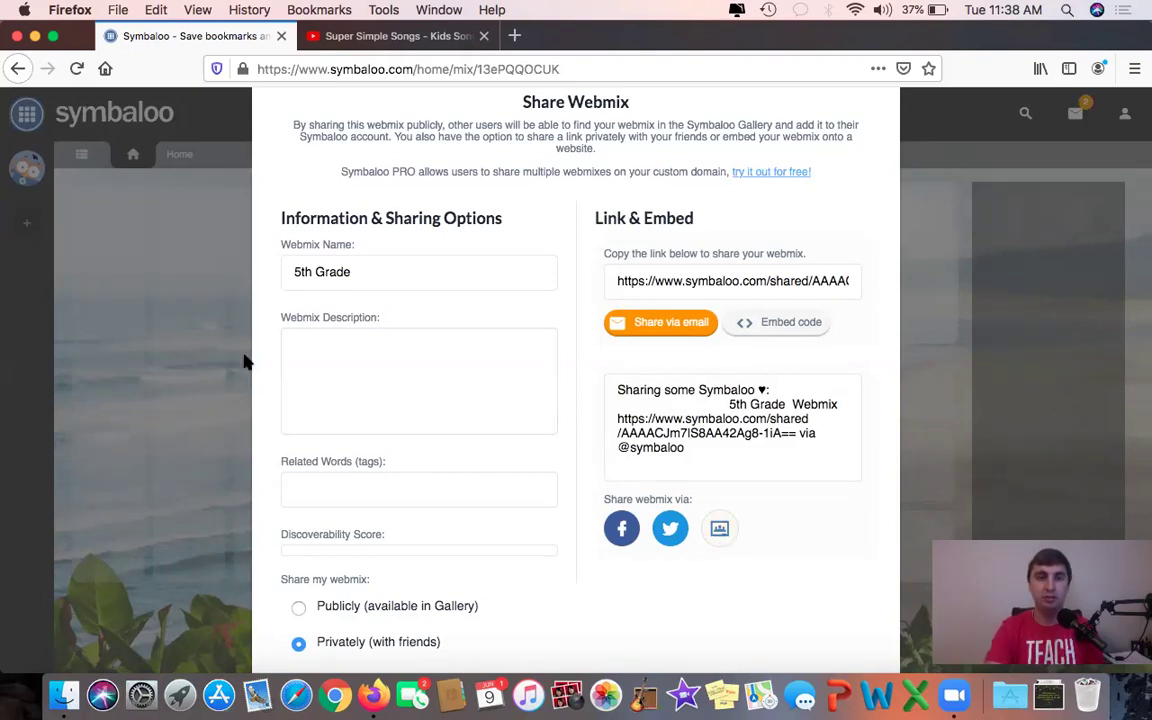
scroll(523, 373, "down", 3)
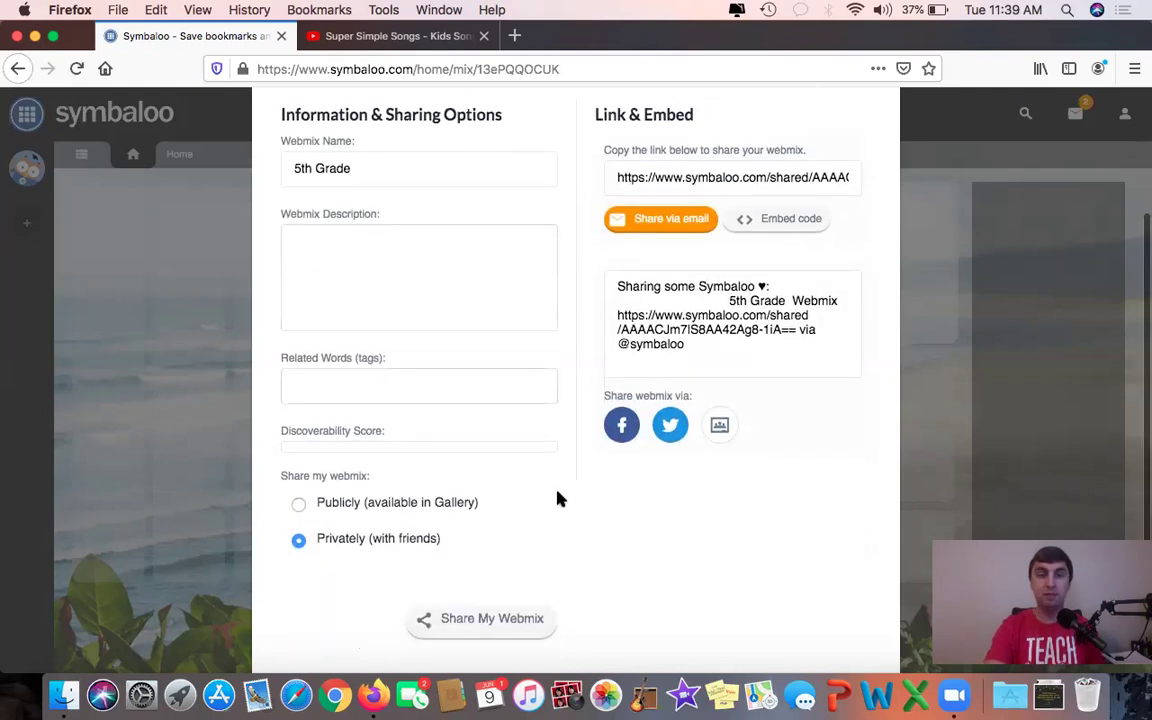
scroll(560, 495, "up", 4)
scroll(560, 495, "down", 3)
scroll(560, 495, "up", 3)
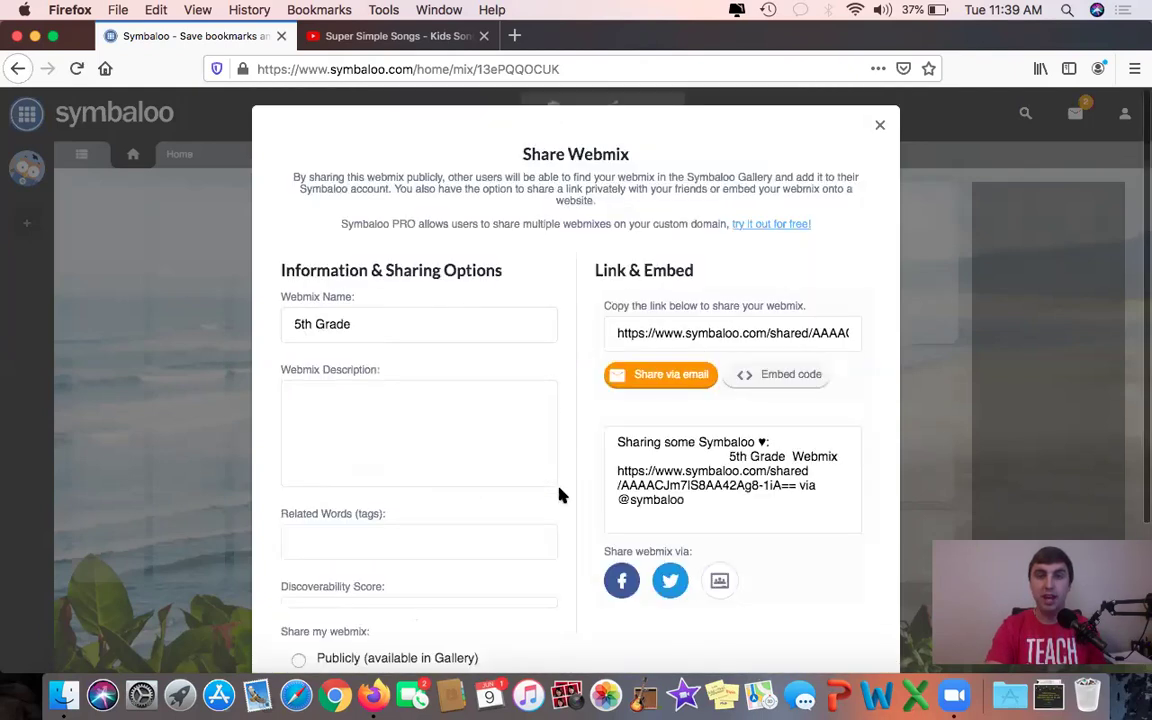
Close the share dialog, review 'Webmix info & share options', then close the Share panel
left_click(880, 127)
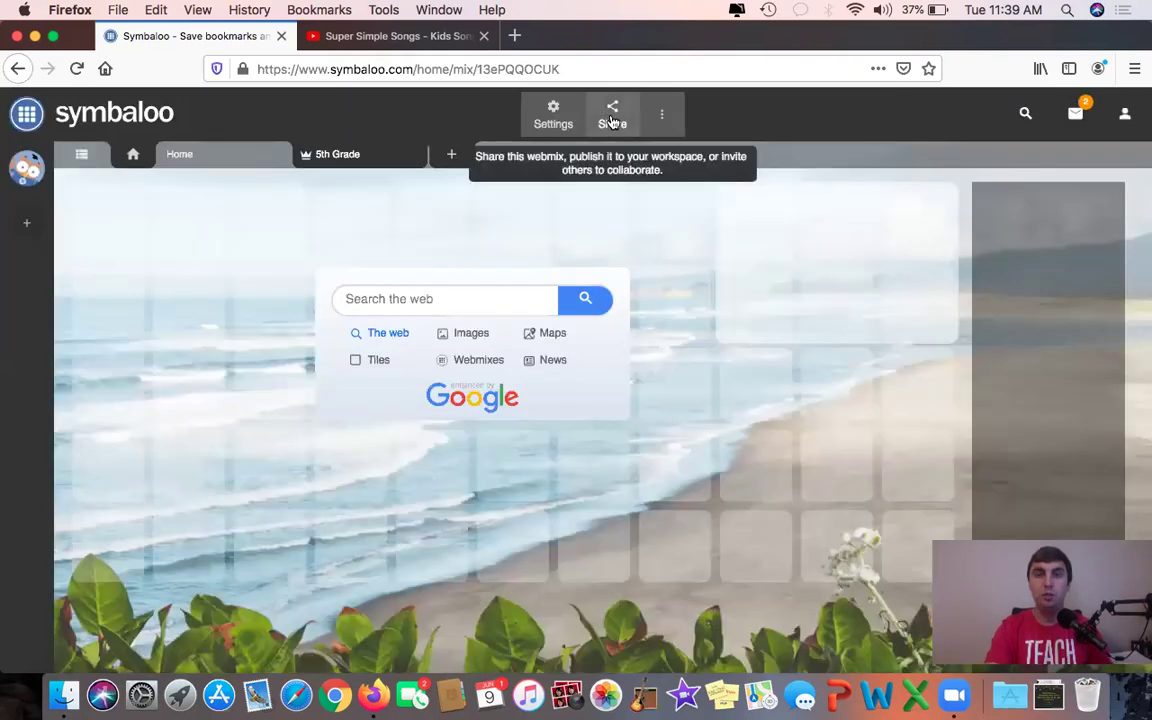
left_click(613, 121)
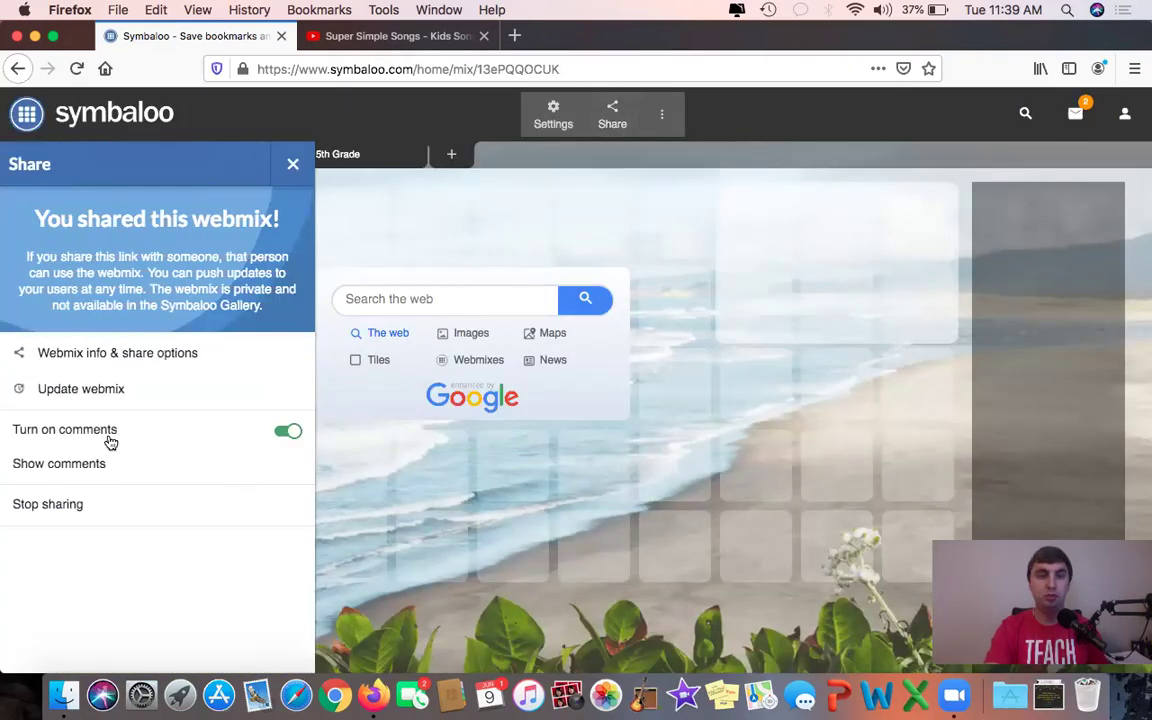
left_click(98, 360)
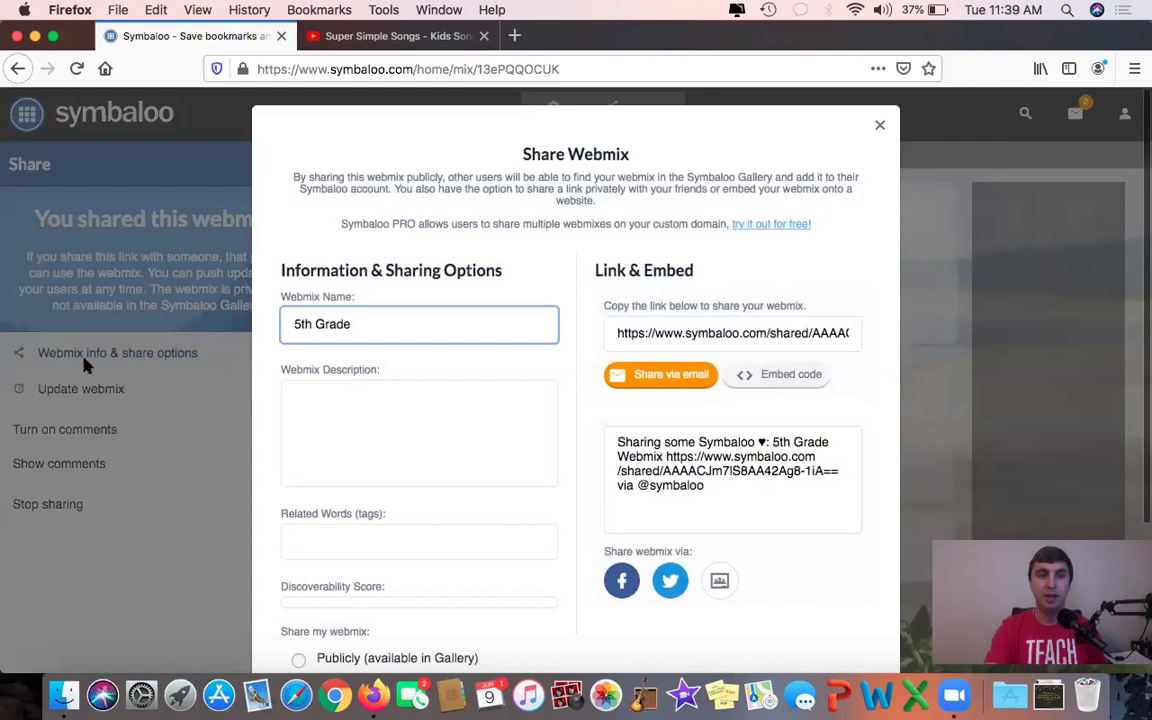
left_click(879, 126)
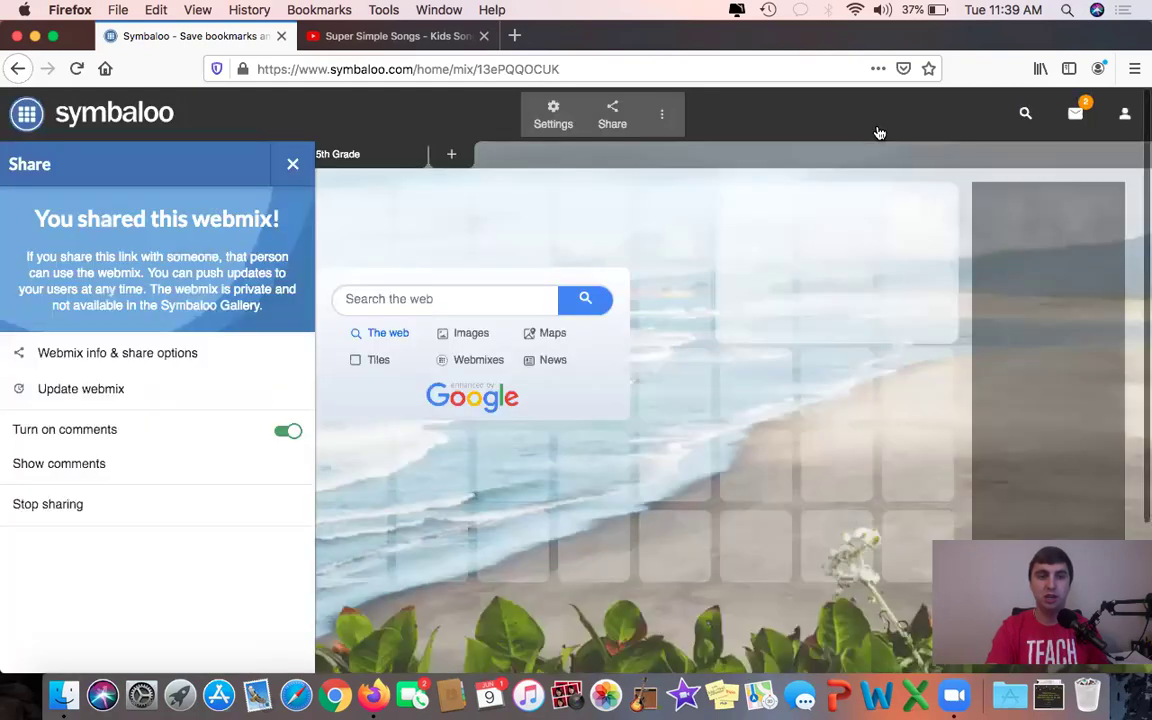
left_click(292, 162)
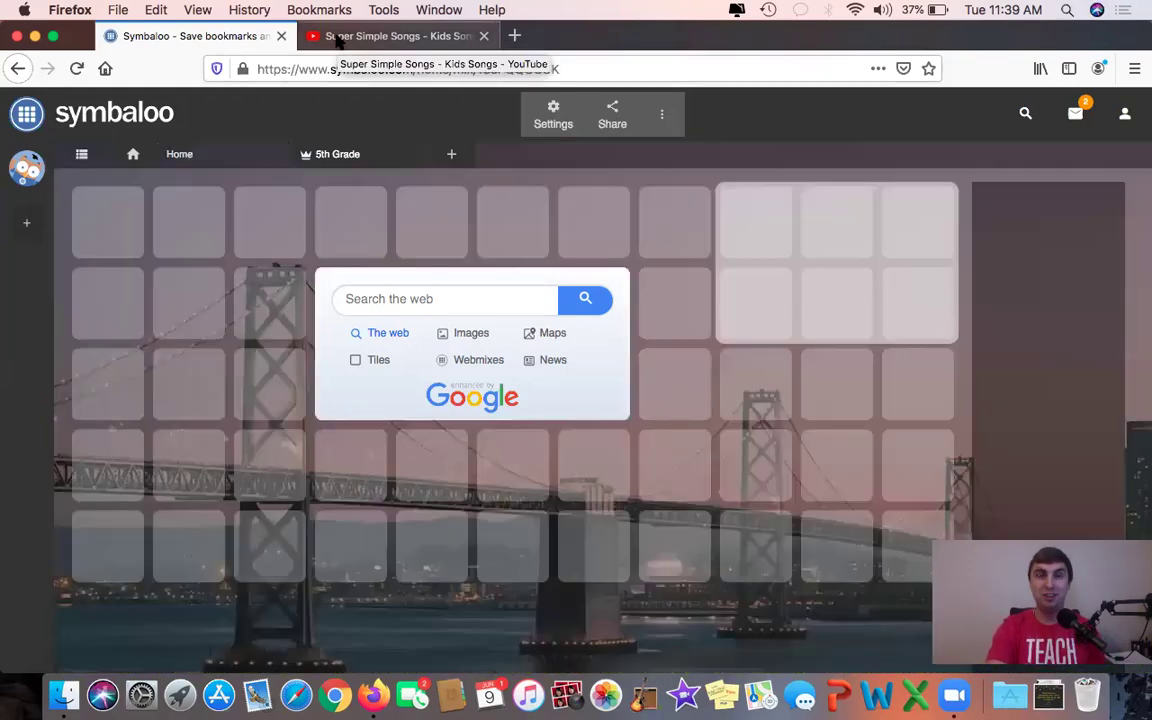
Copy the Super Simple Songs YouTube URL and start a new tile in the first grid slot
left_click(338, 36)
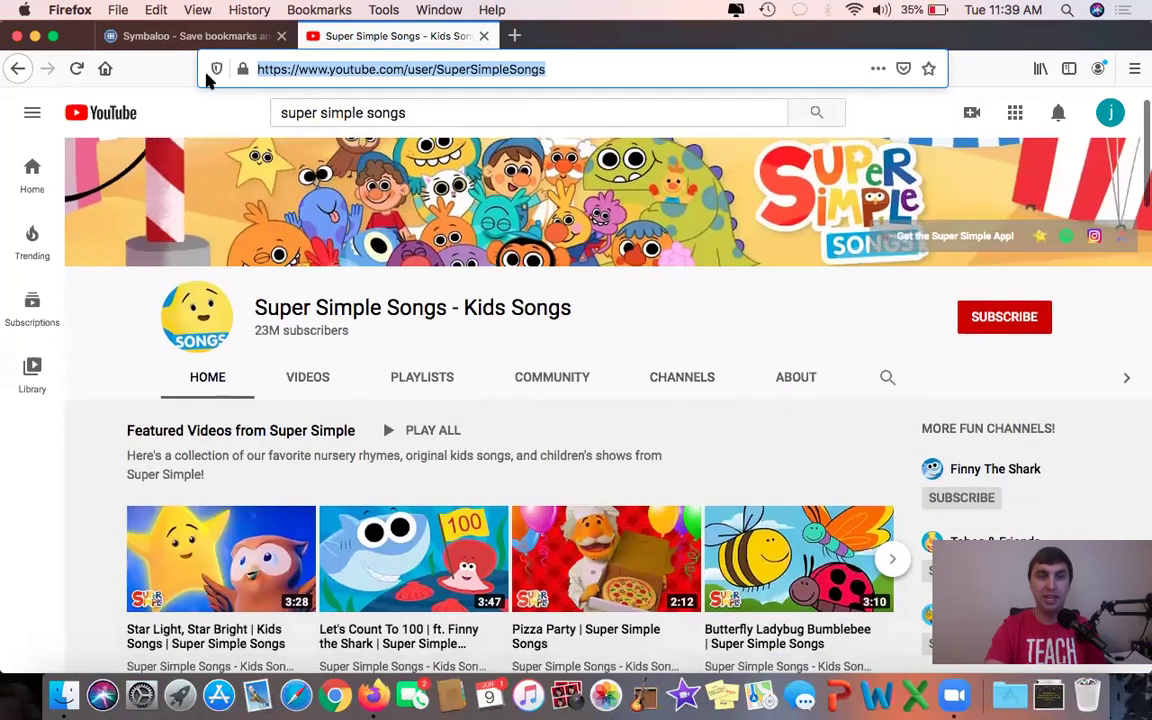
left_click(185, 36)
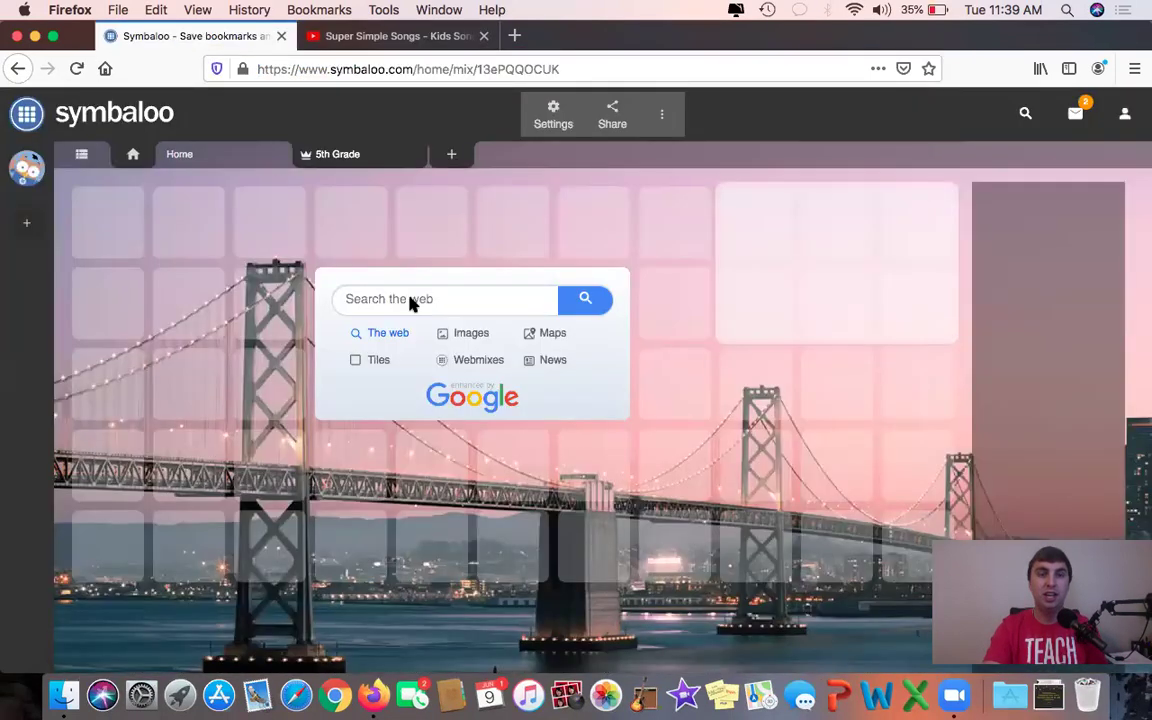
left_click(116, 229)
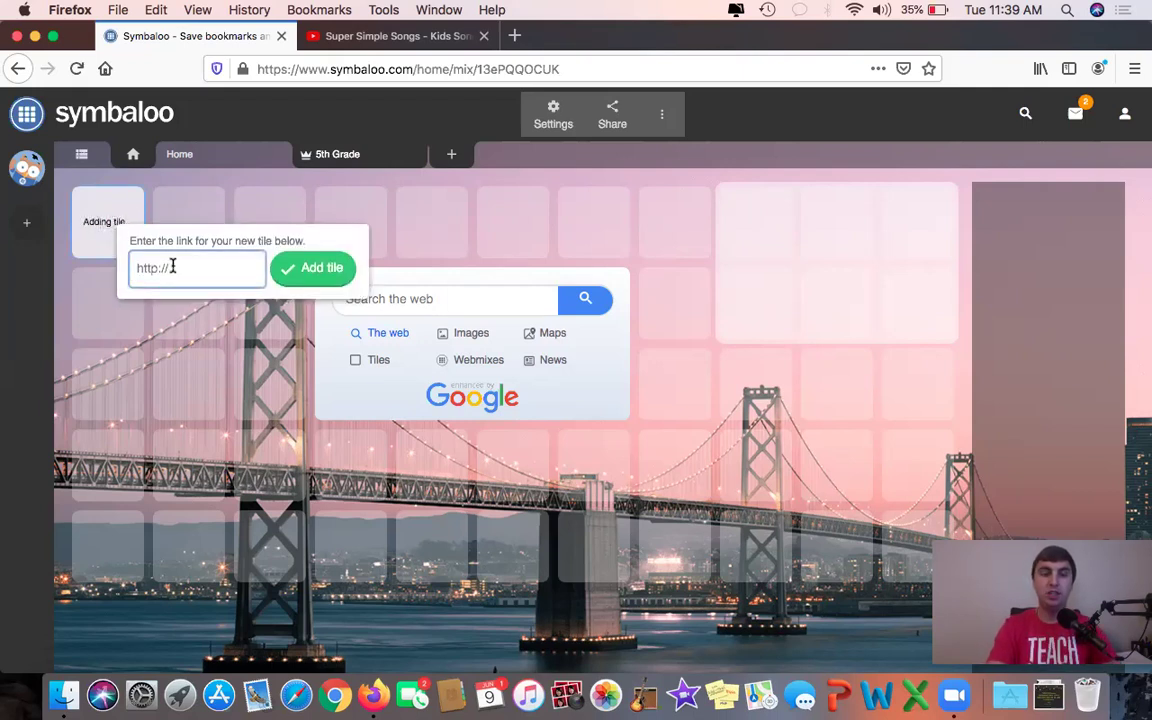
Paste the Super Simple Songs channel URL and add it as a tile
key("super+v")
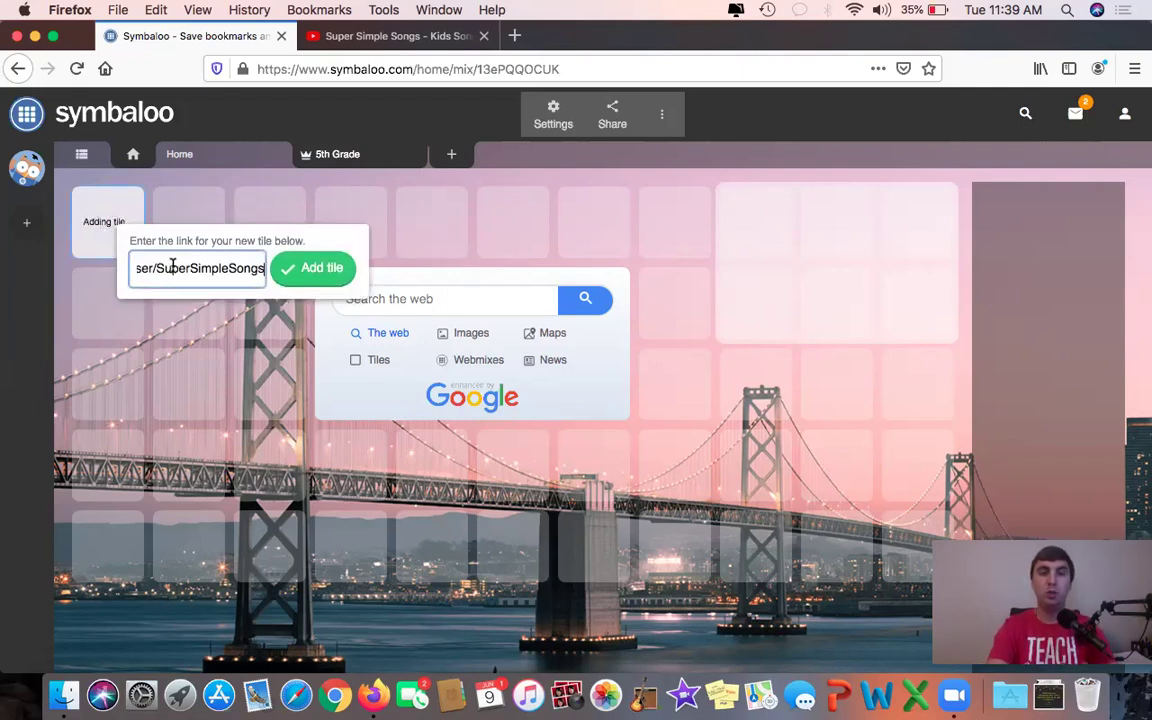
left_click(330, 272)
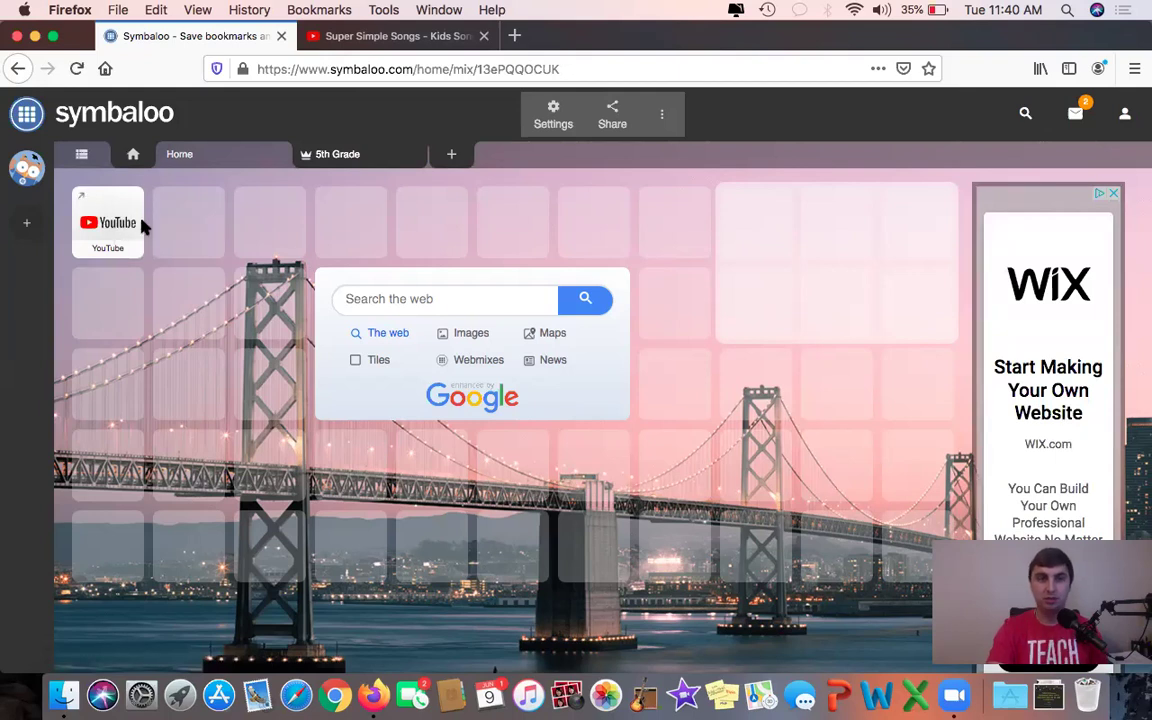
Rename the YouTube tile to 'Super Simple Songs' with its name text showing, and save it
right_click(117, 231)
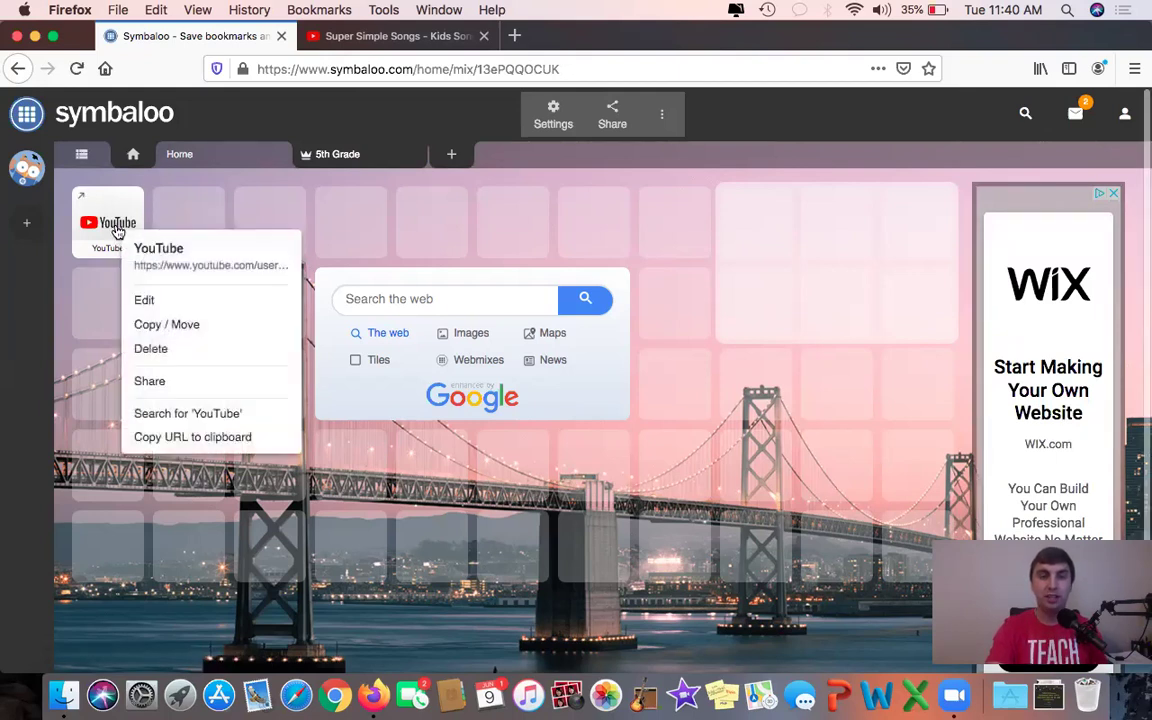
left_click(146, 302)
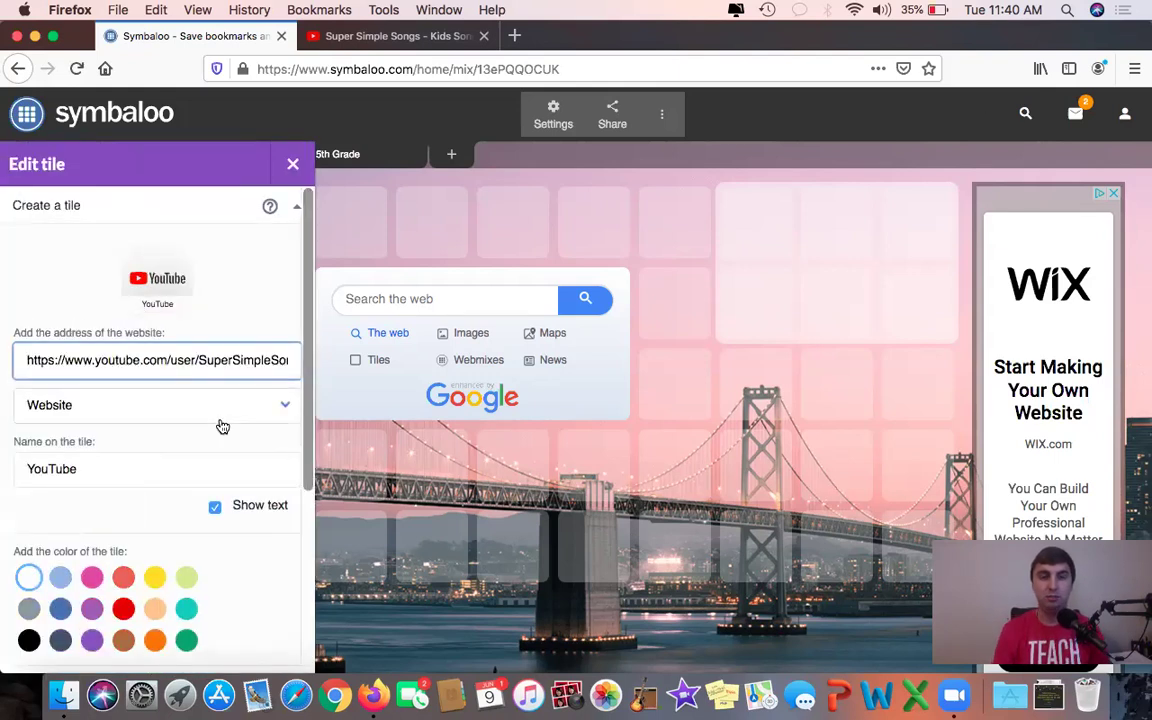
left_click(129, 470)
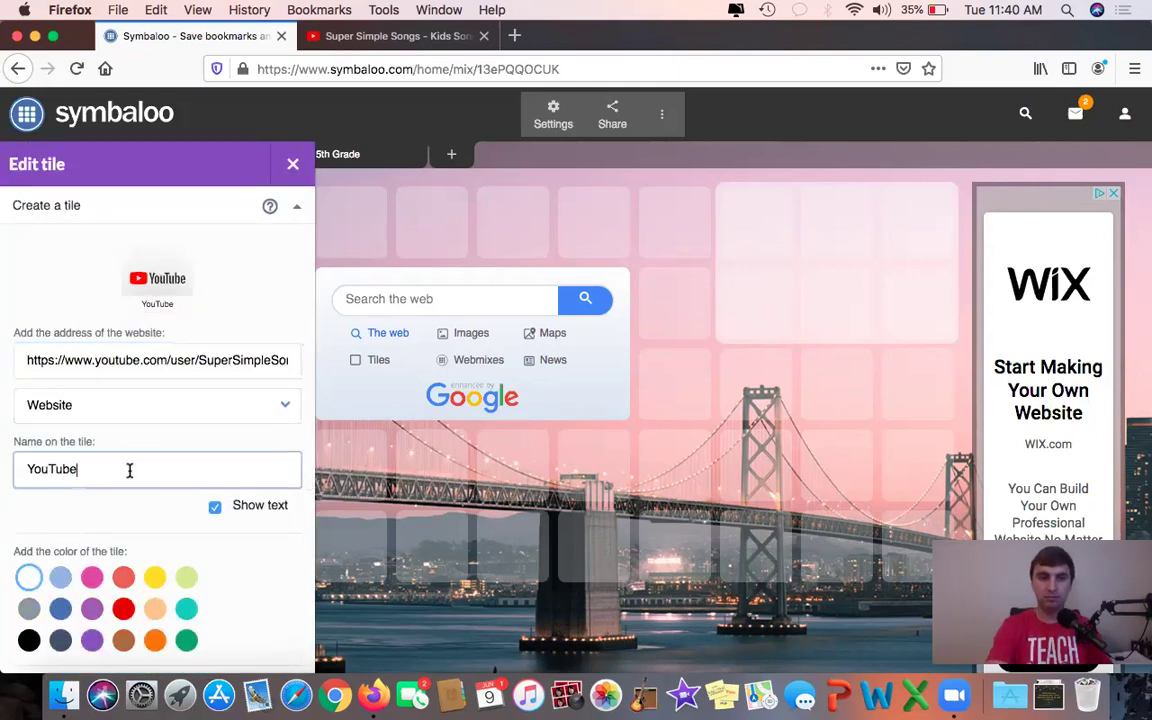
double_click(129, 470)
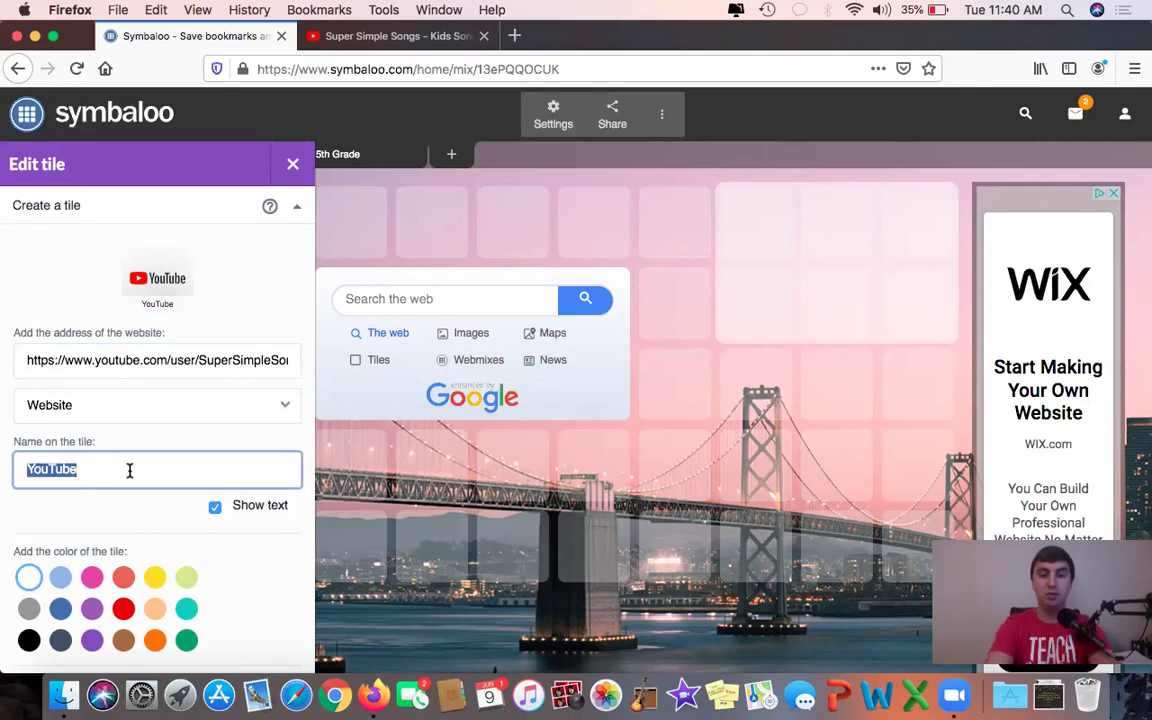
type("Super Simple S")
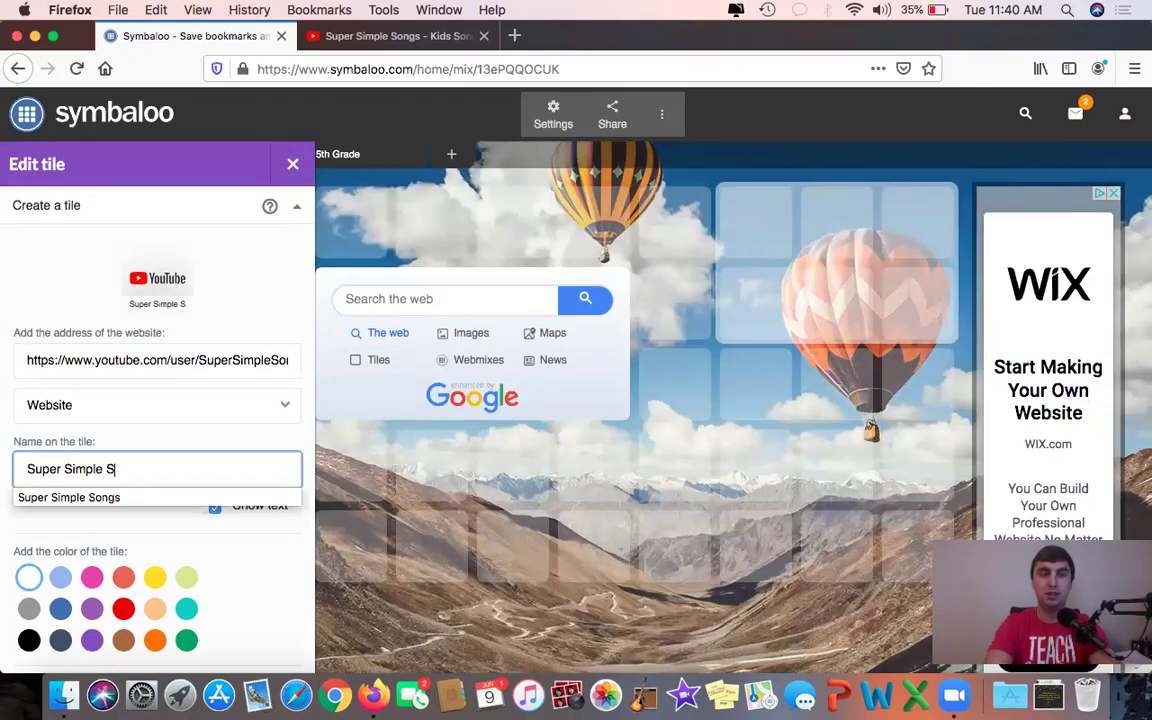
type("ongs")
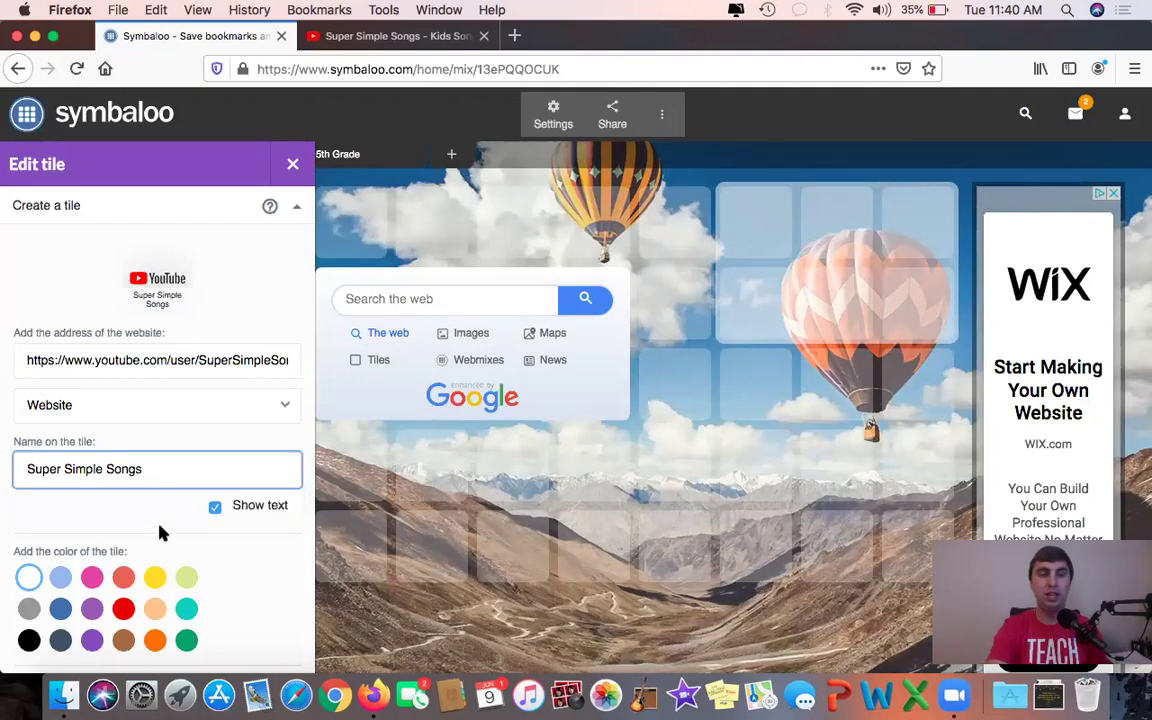
left_click(215, 508)
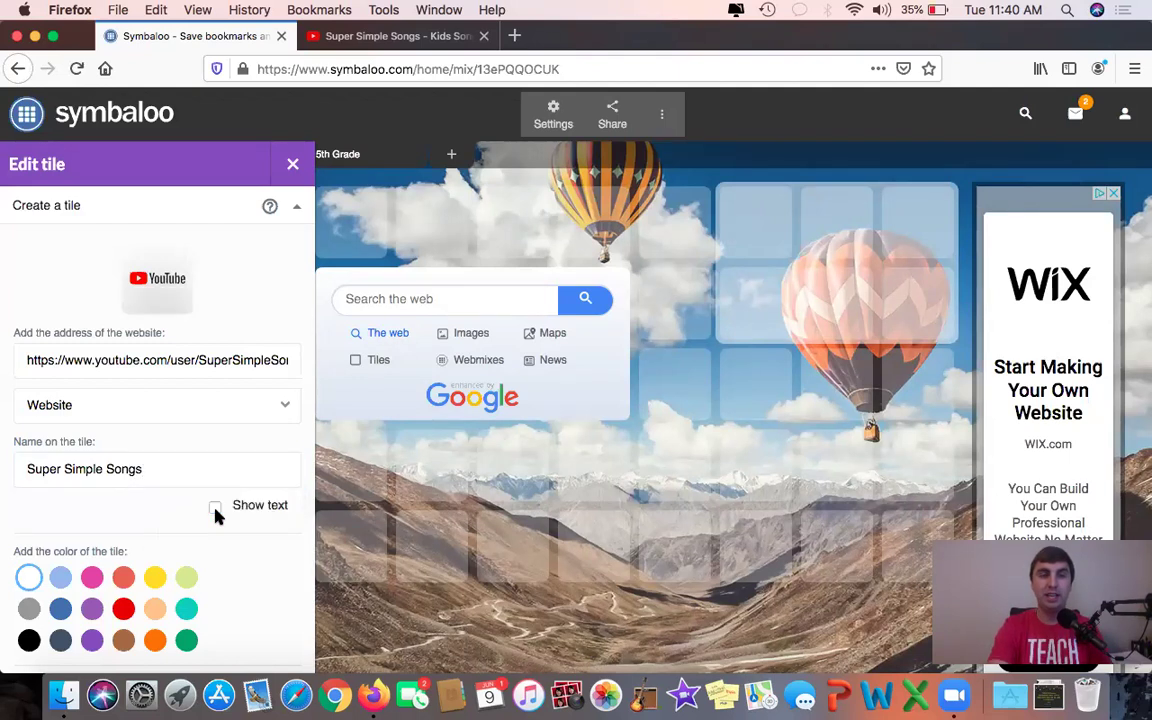
left_click(215, 508)
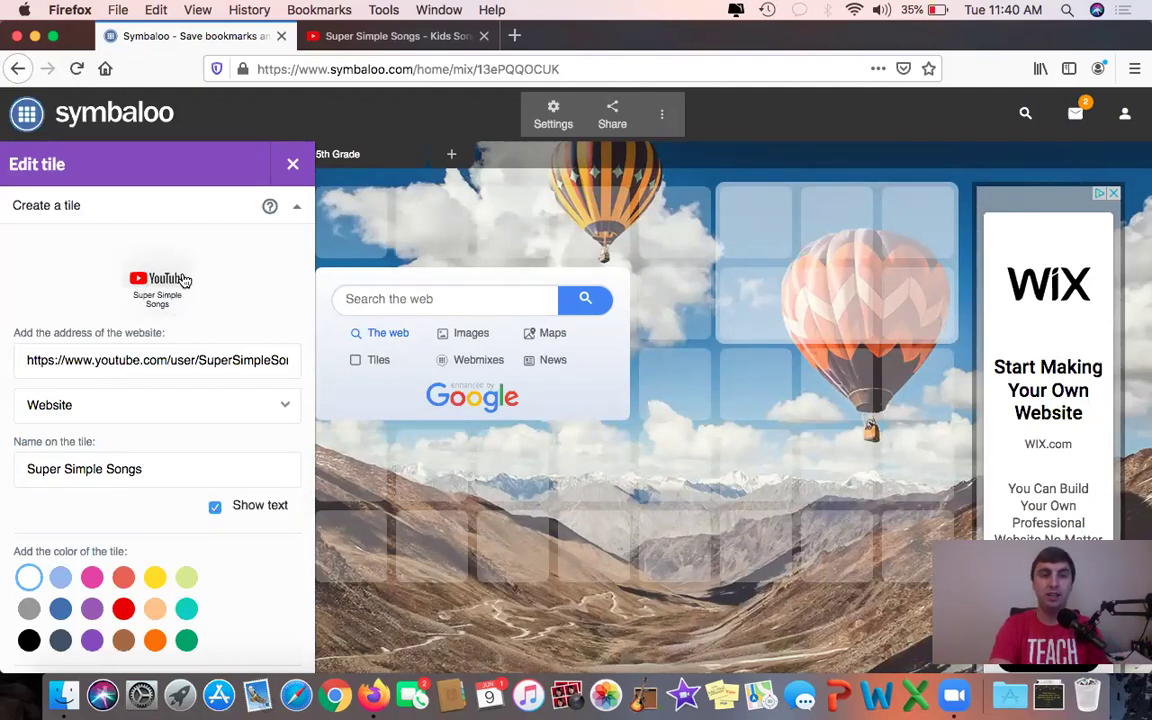
scroll(278, 299, "down", 5)
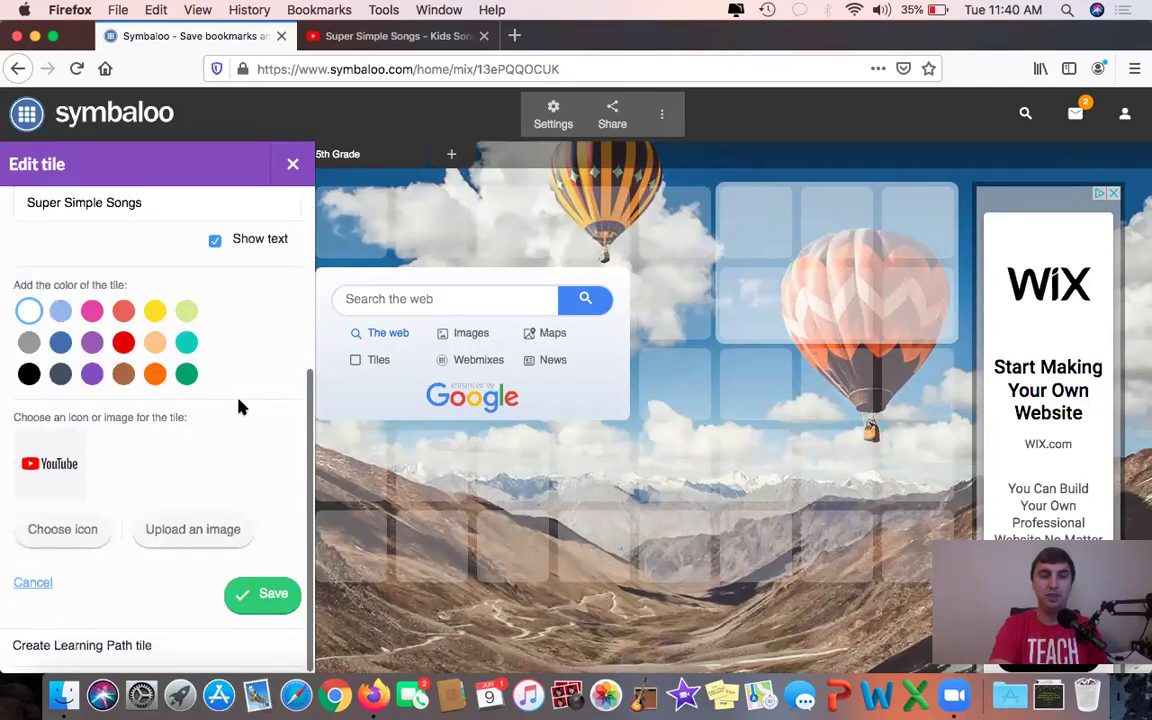
left_click(262, 592)
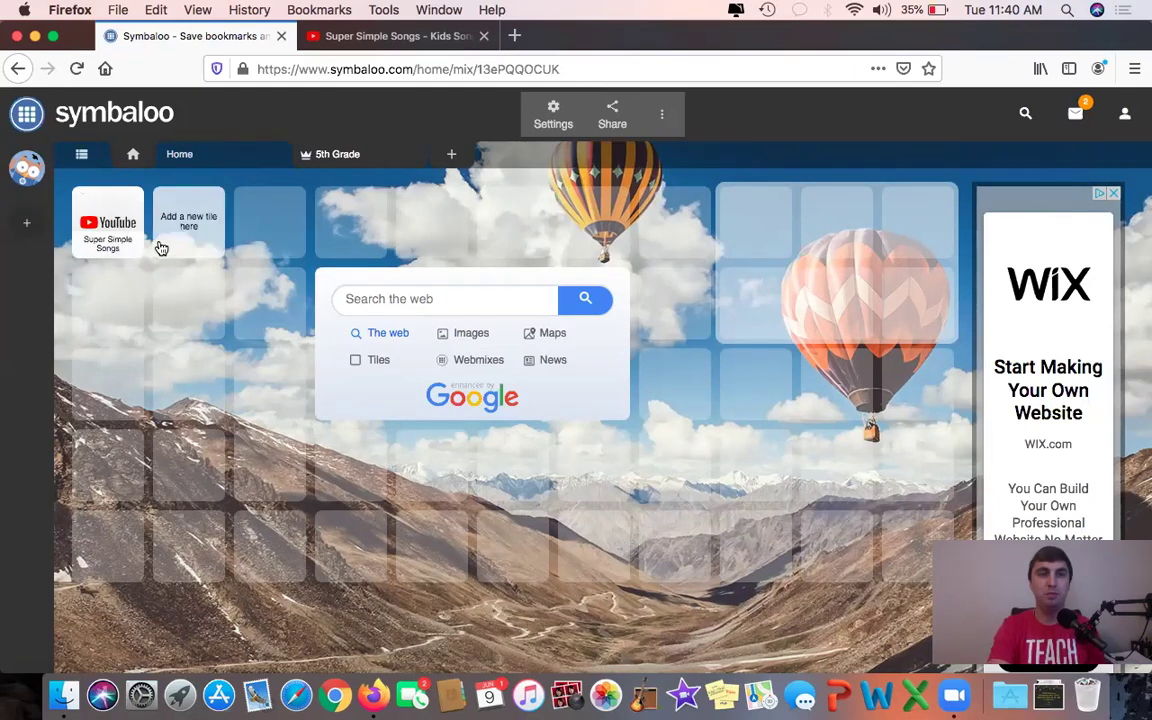
Give the Super Simple Songs tile a red background colour and save it
right_click(116, 216)
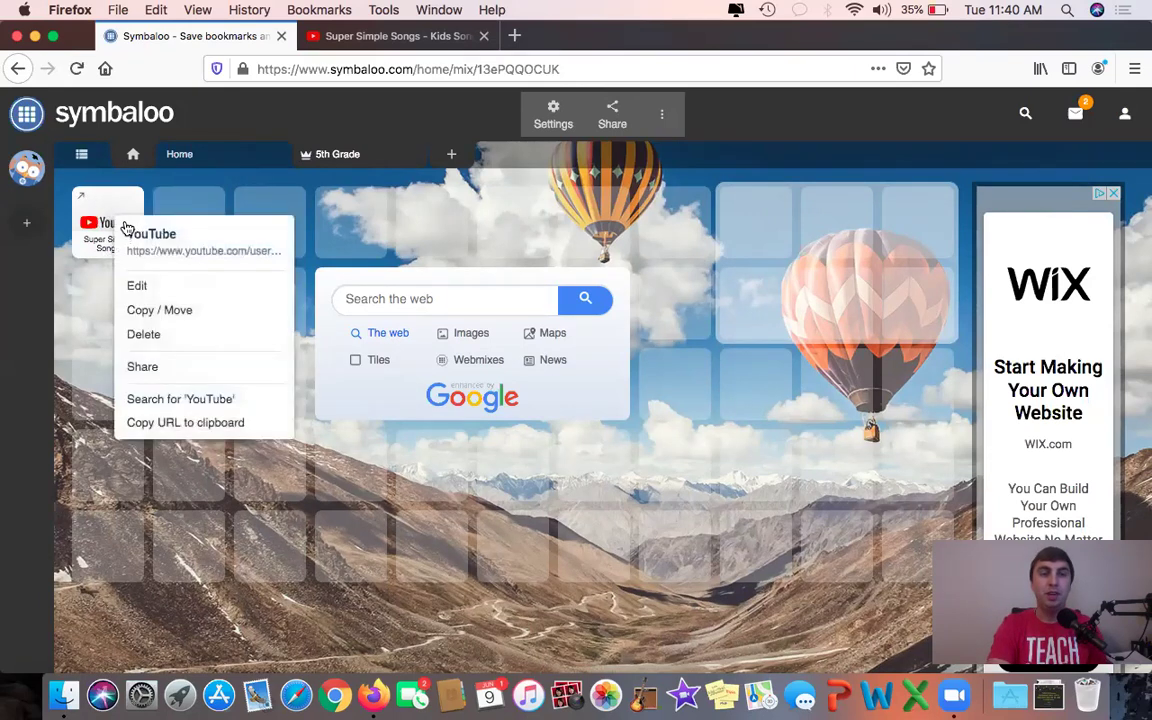
left_click(138, 290)
scroll(184, 470, "down", 3)
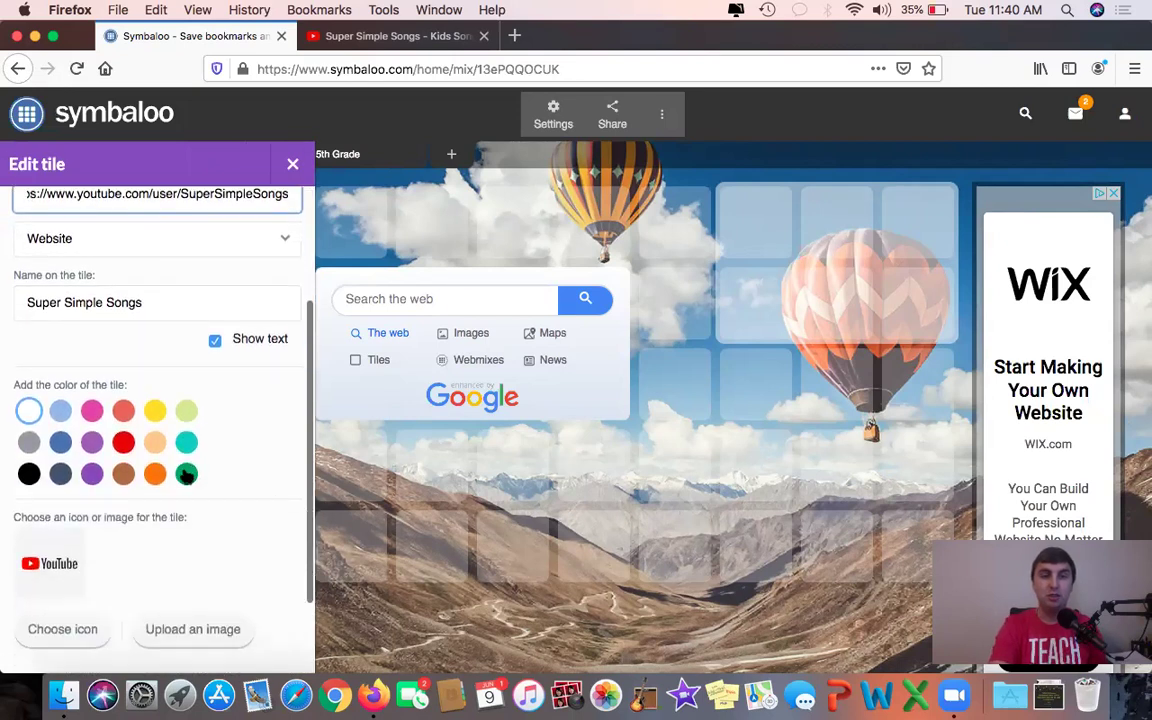
left_click(123, 441)
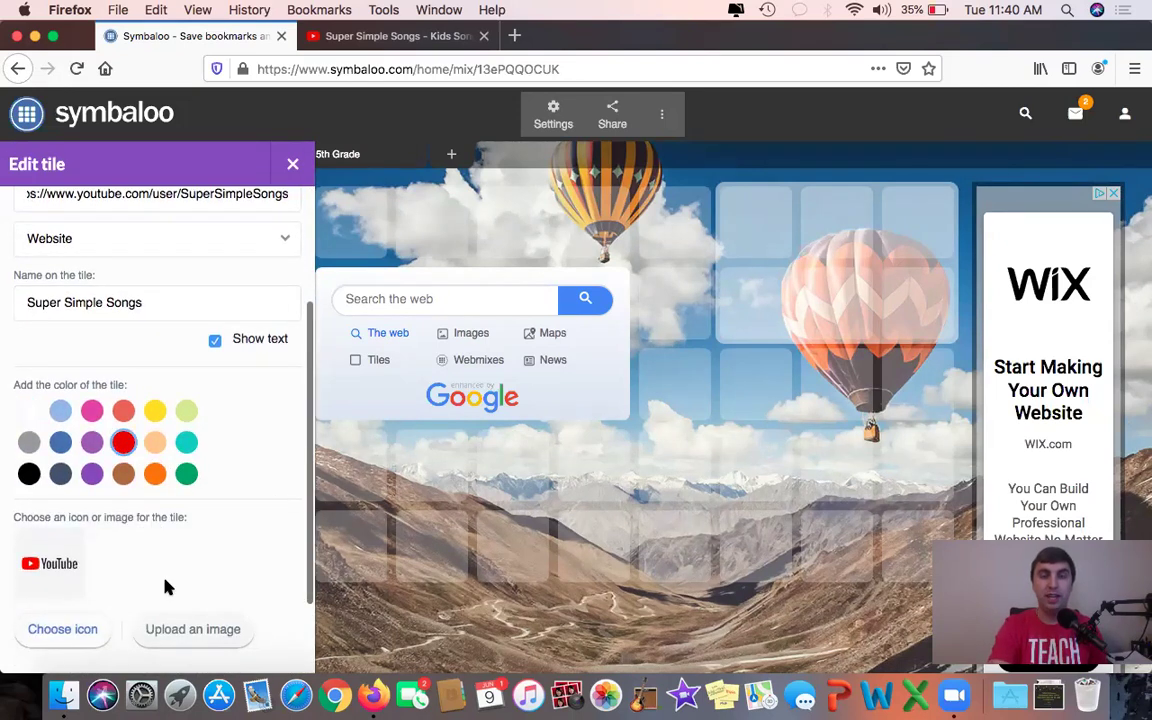
scroll(242, 491, "up", 3)
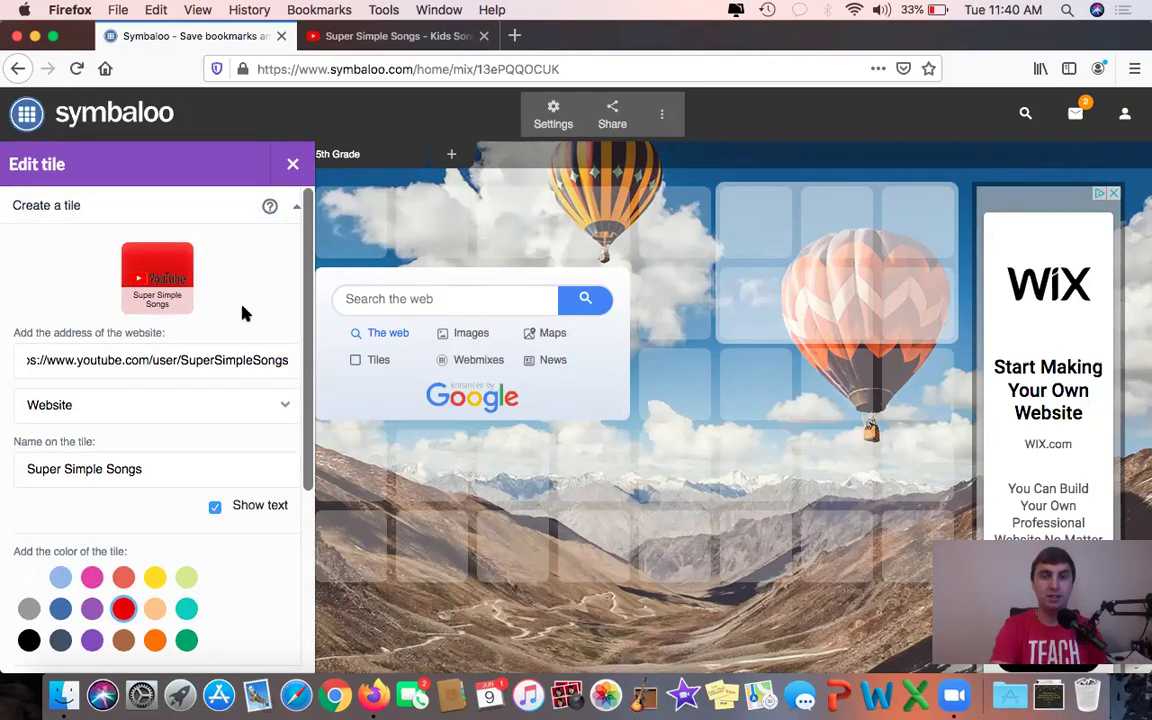
scroll(242, 314, "down", 5)
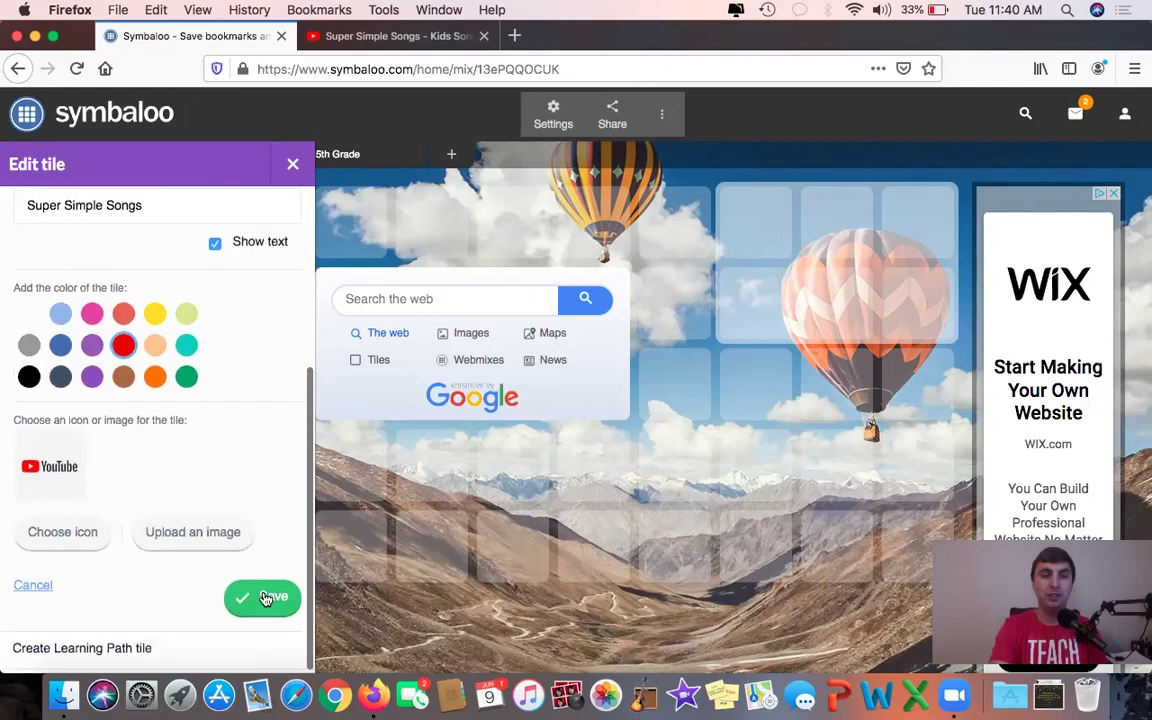
left_click(265, 598)
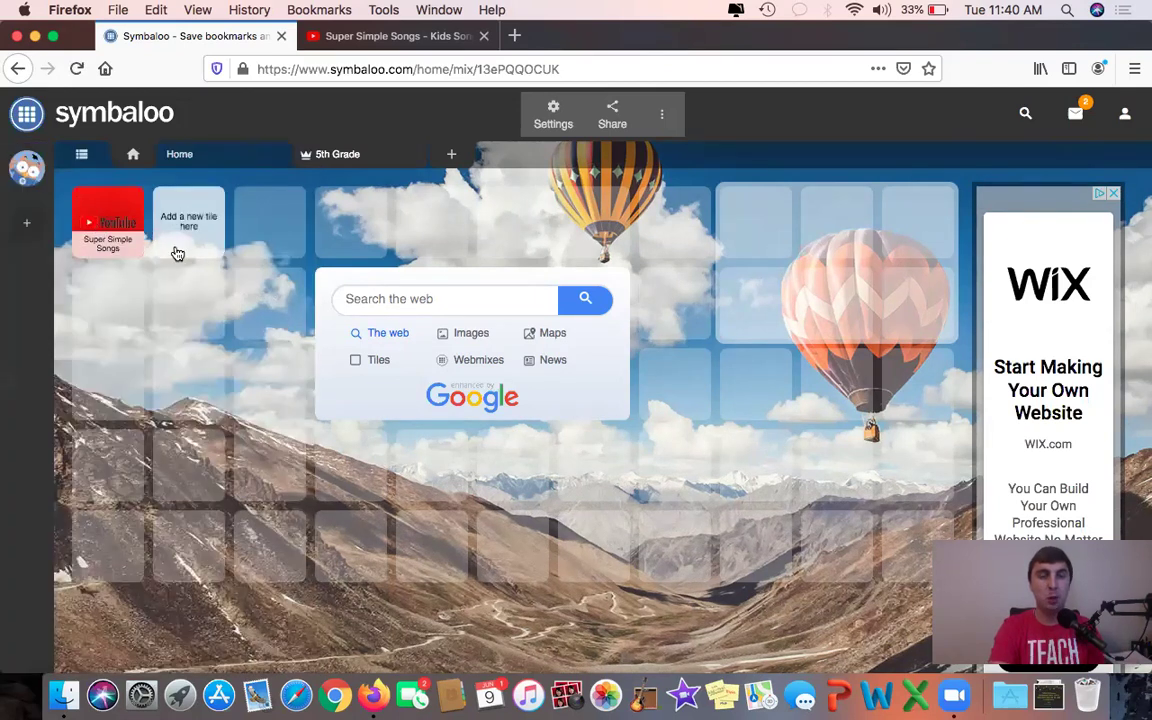
Reopen the Super Simple Songs tile's edit panel to review its red colour and YouTube icon
right_click(103, 195)
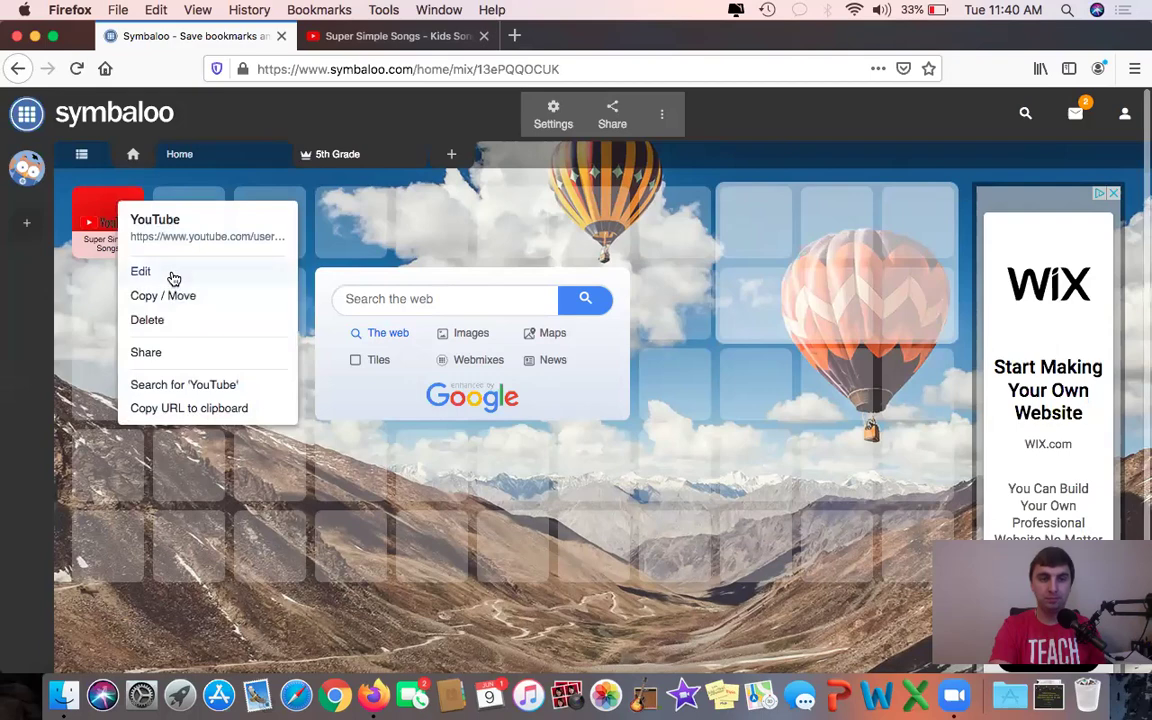
left_click(173, 276)
scroll(187, 448, "down", 5)
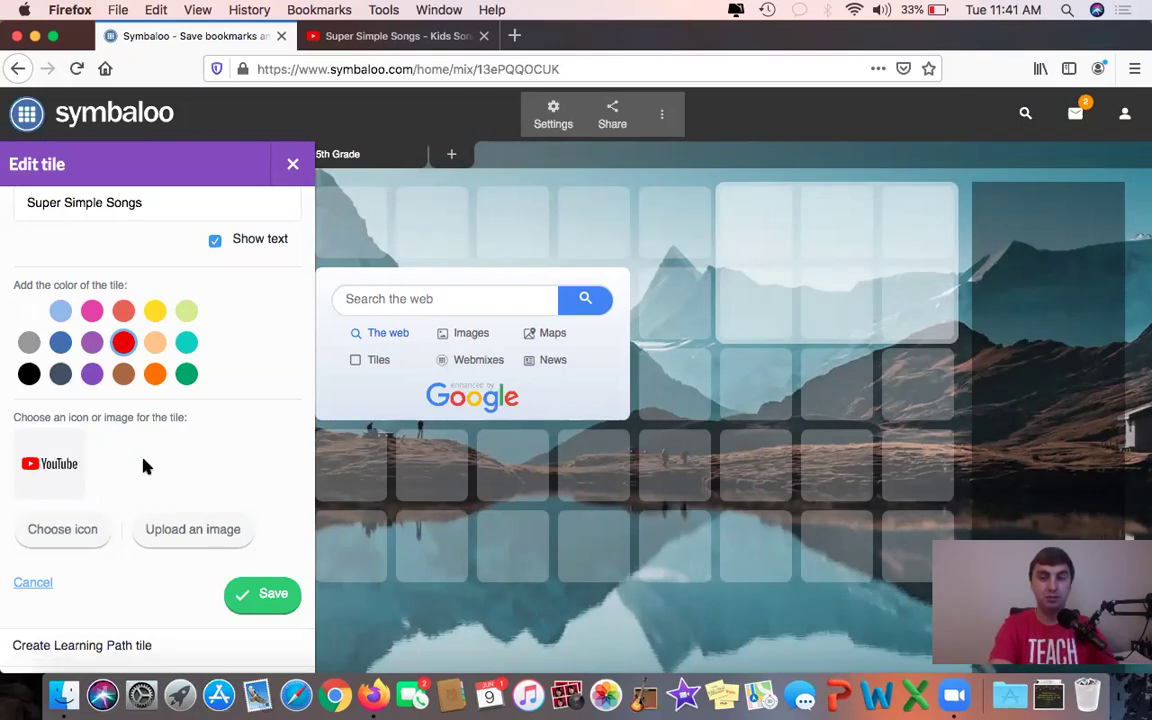
Open ESPN in a new Firefox tab, copy its address, and start a new Symbaloo tile
left_click(515, 35)
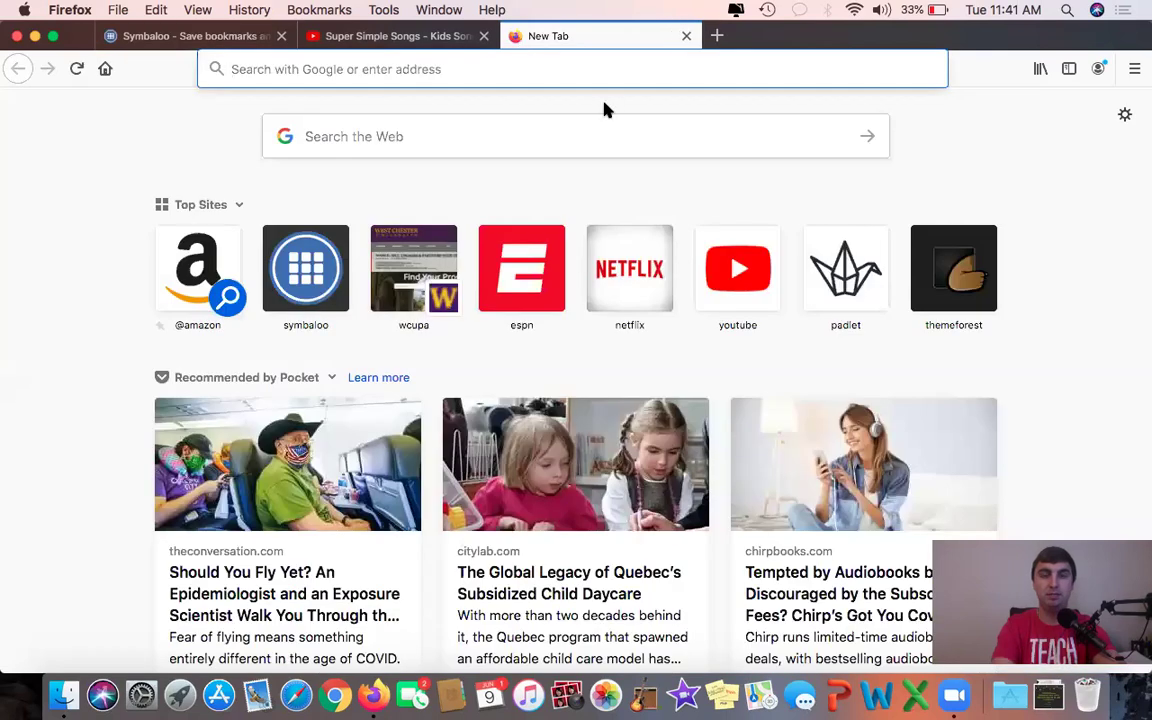
left_click(521, 265)
left_click(399, 69)
key("super+c")
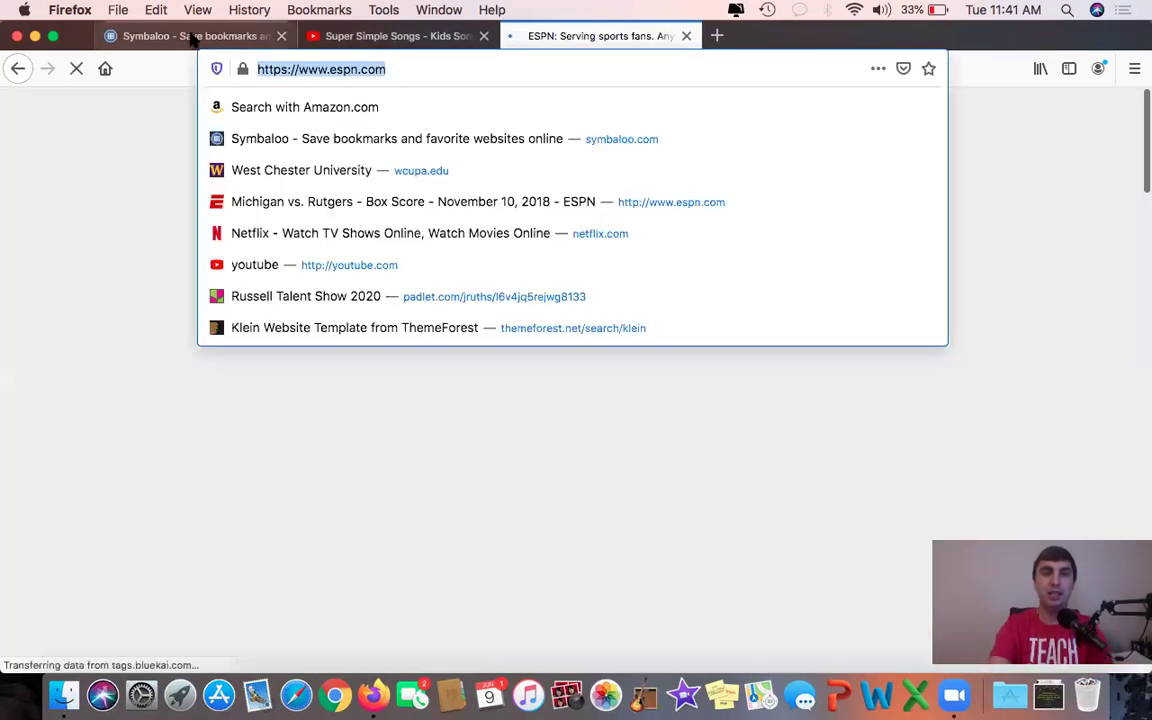
left_click(190, 36)
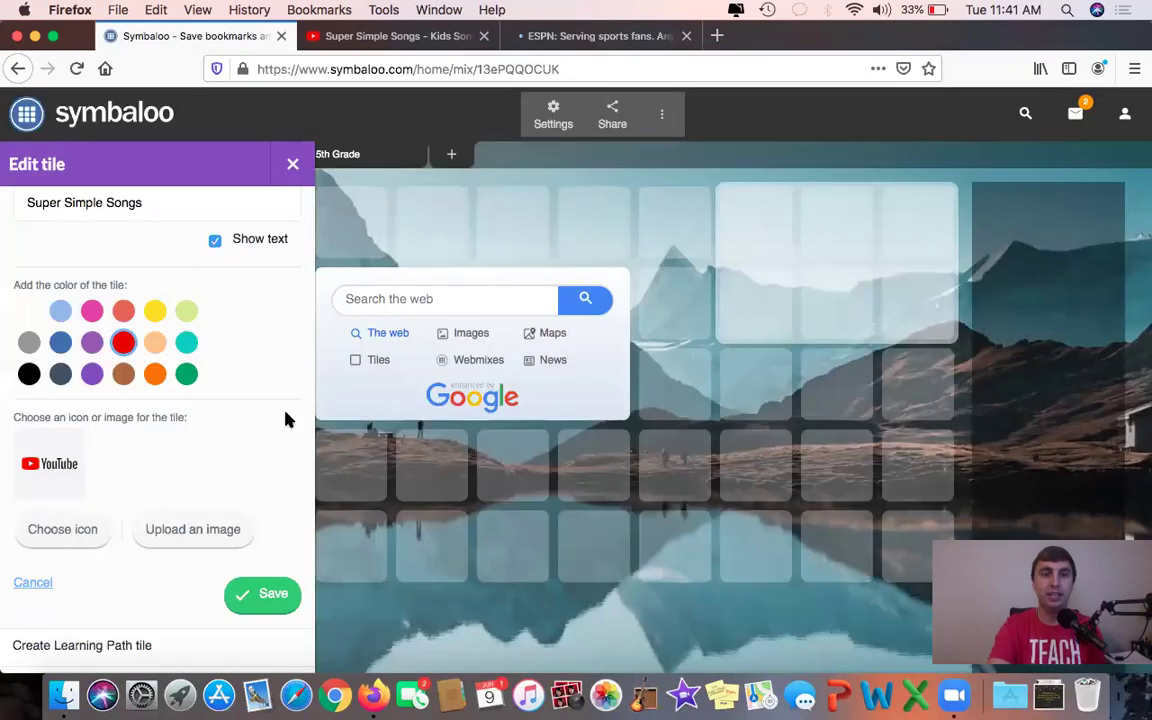
left_click(370, 225)
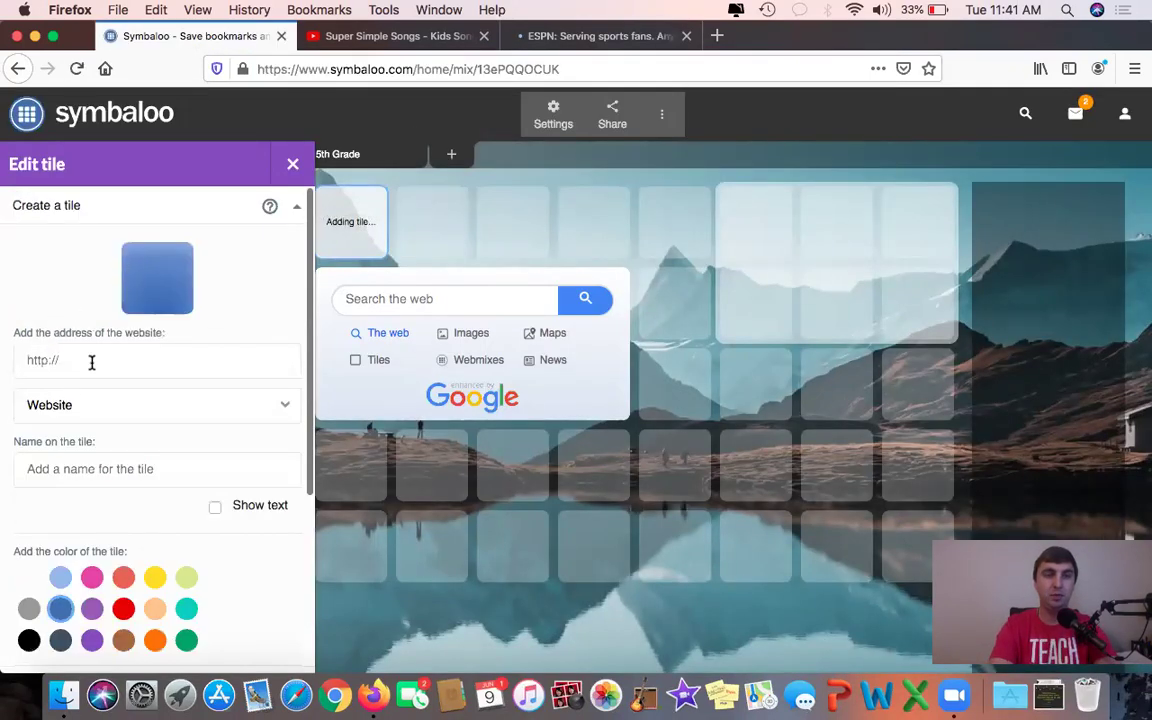
Paste the copied ESPN address into the new tile and save it
left_click(93, 359)
key("super+v")
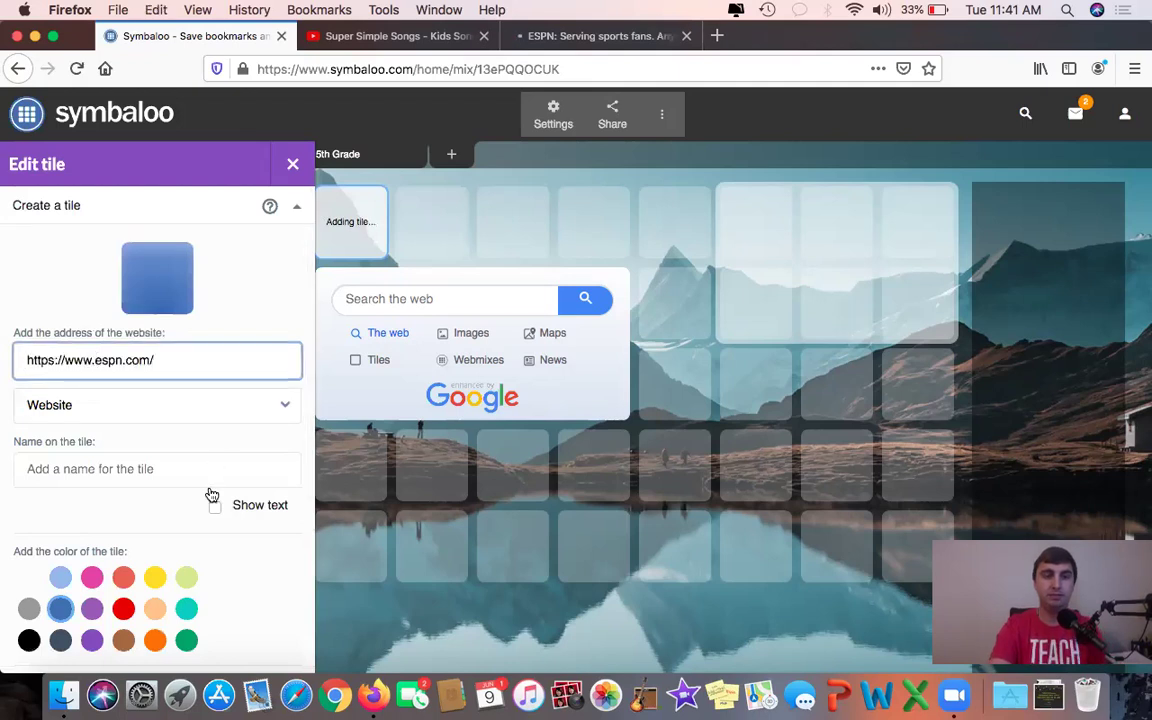
scroll(220, 505, "down", 5)
left_click(264, 525)
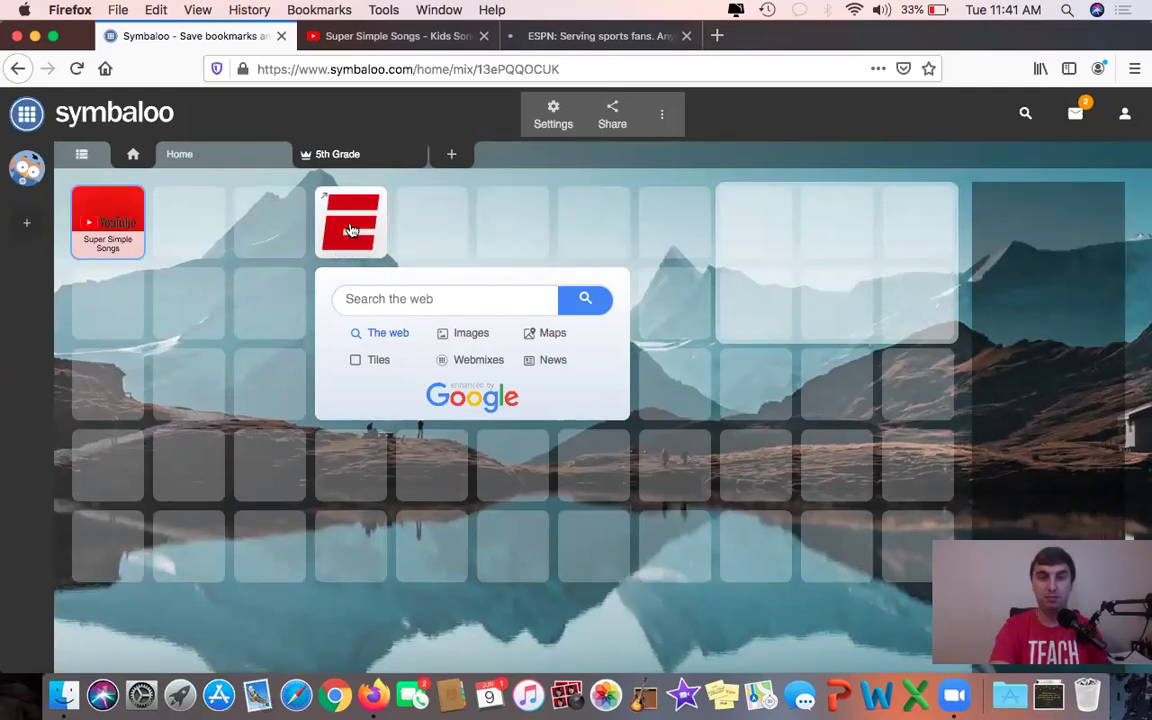
Check the ESPN tile's settings without changes, then delete the ESPN tile from the webmix
right_click(354, 232)
left_click(417, 318)
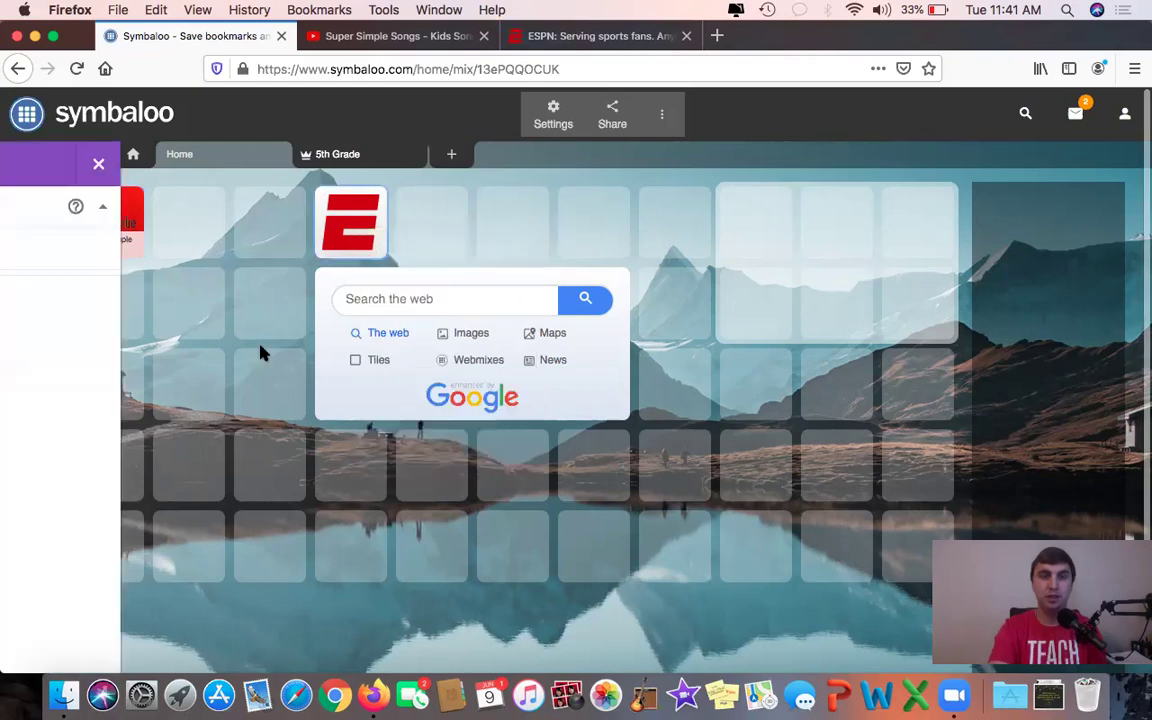
scroll(203, 435, "down", 5)
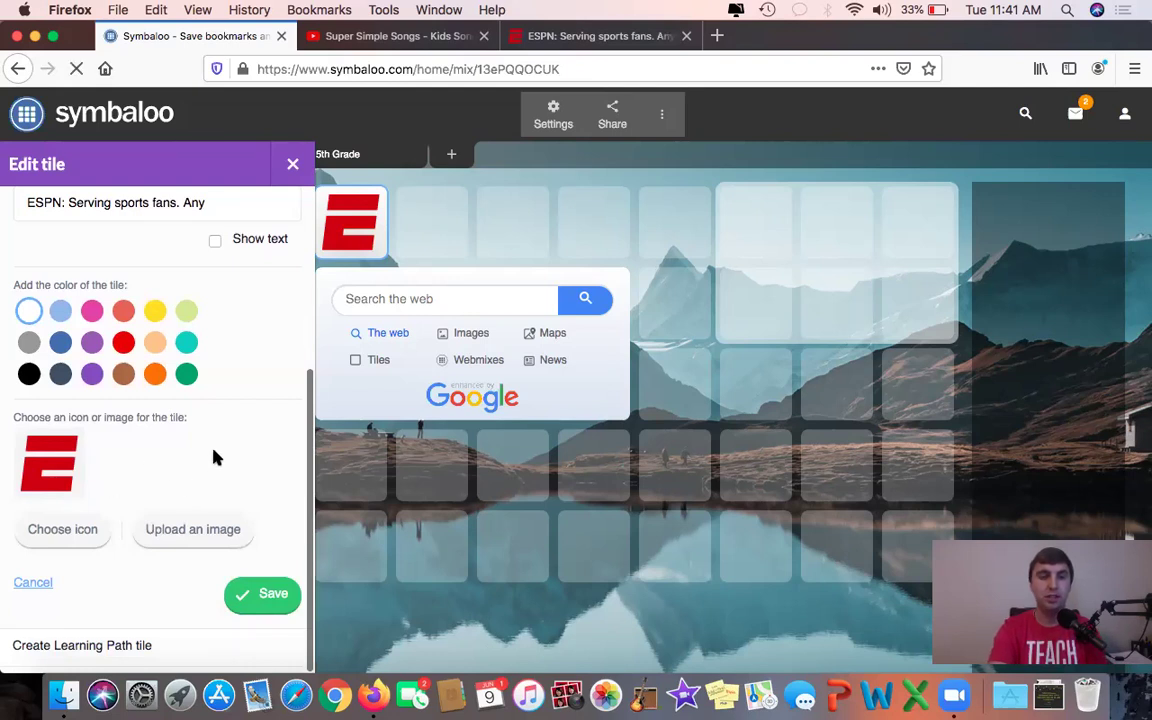
left_click(292, 163)
right_click(337, 212)
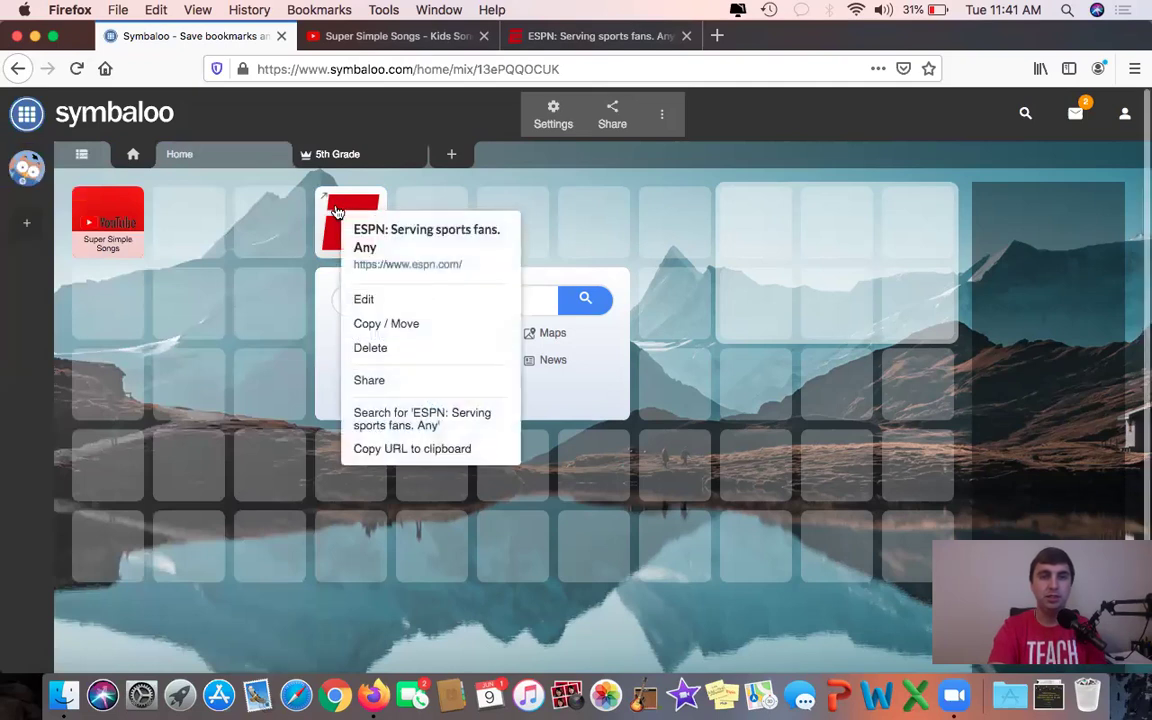
left_click(386, 349)
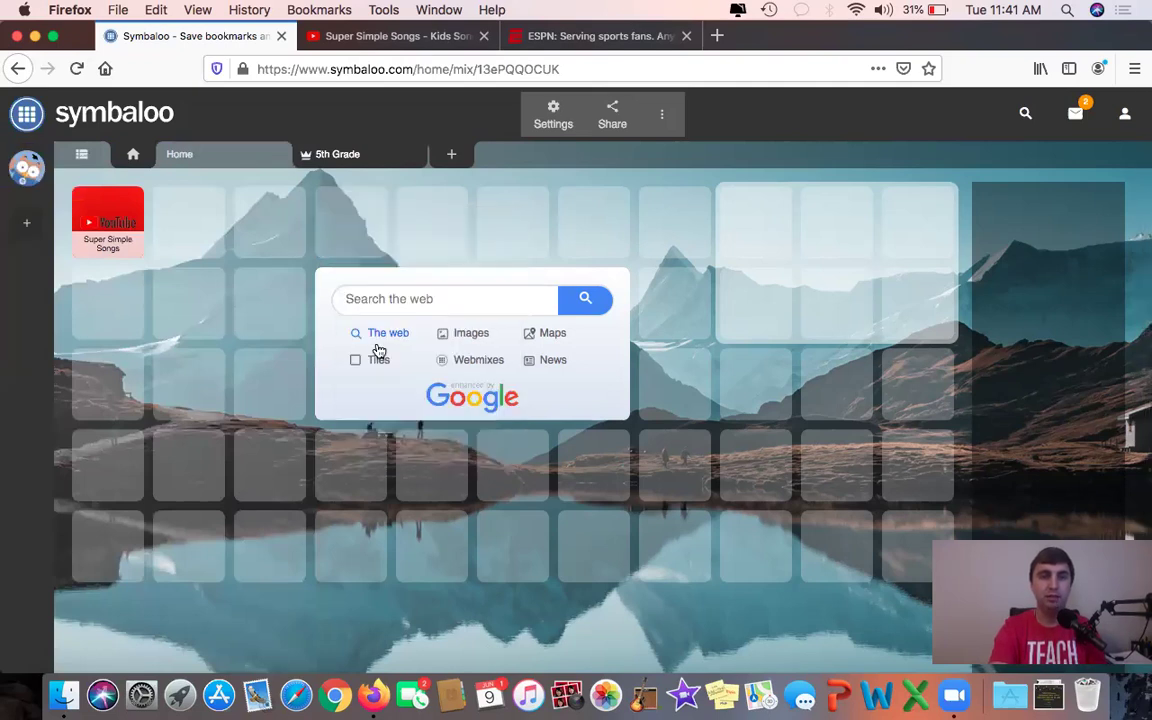
right_click(118, 208)
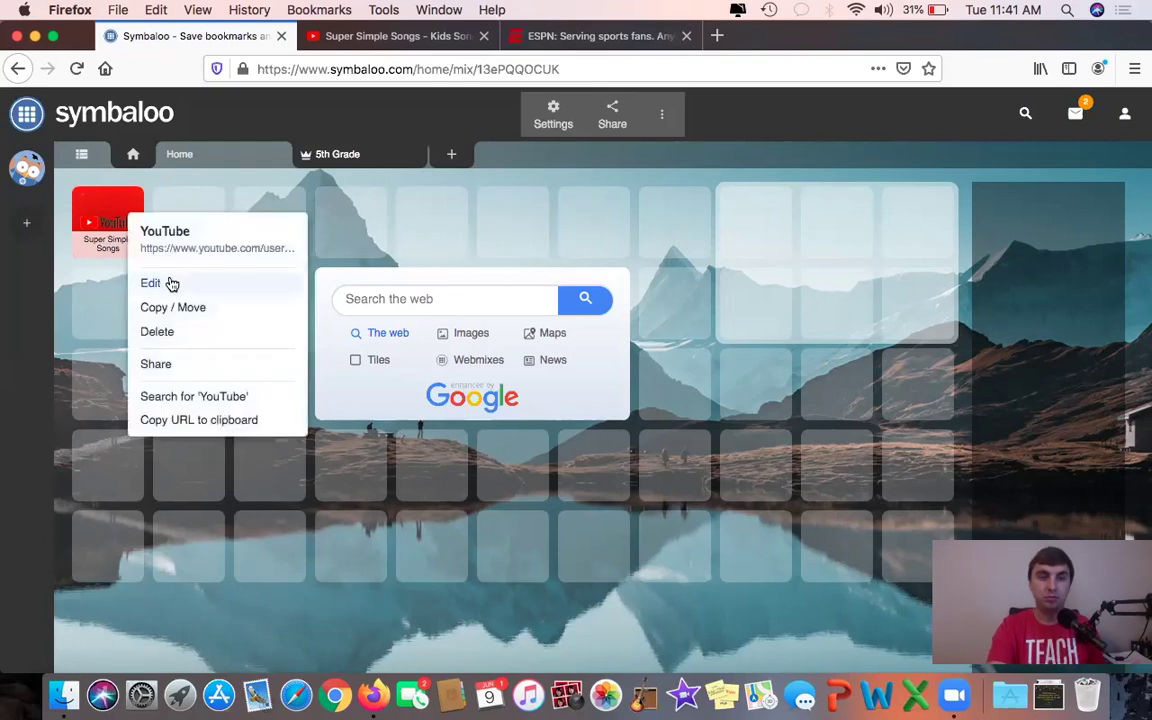
left_click(150, 284)
scroll(246, 505, "down", 5)
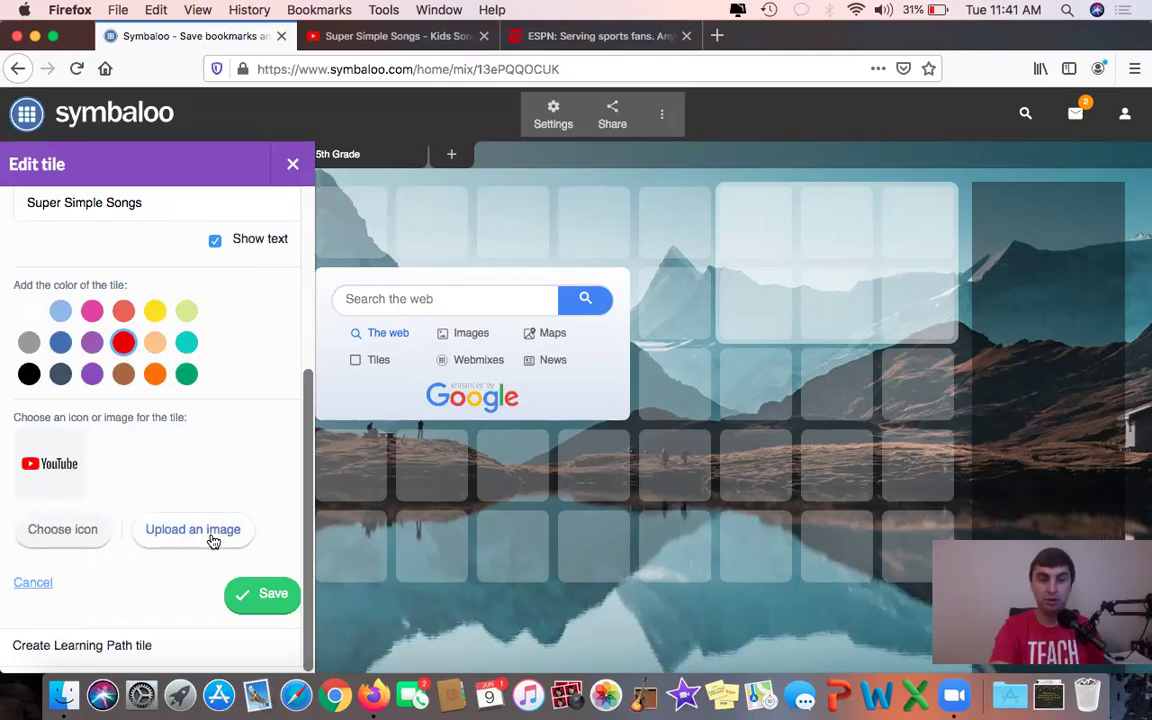
scroll(170, 608, "down", 2)
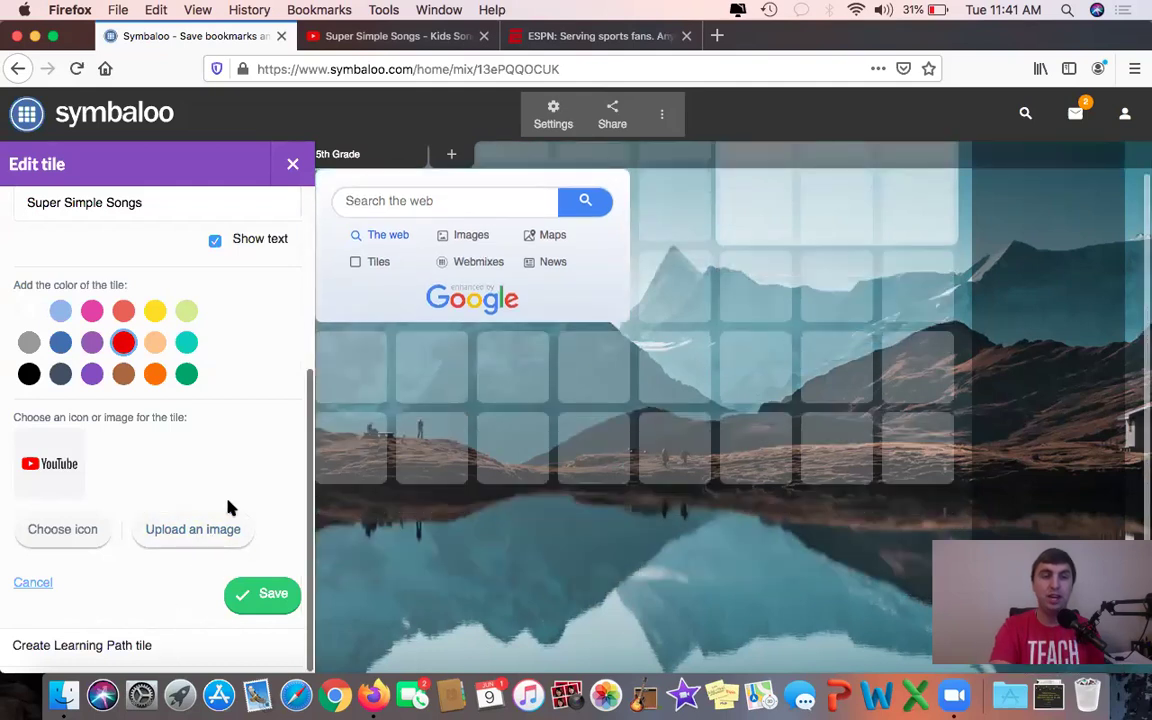
left_click(263, 596)
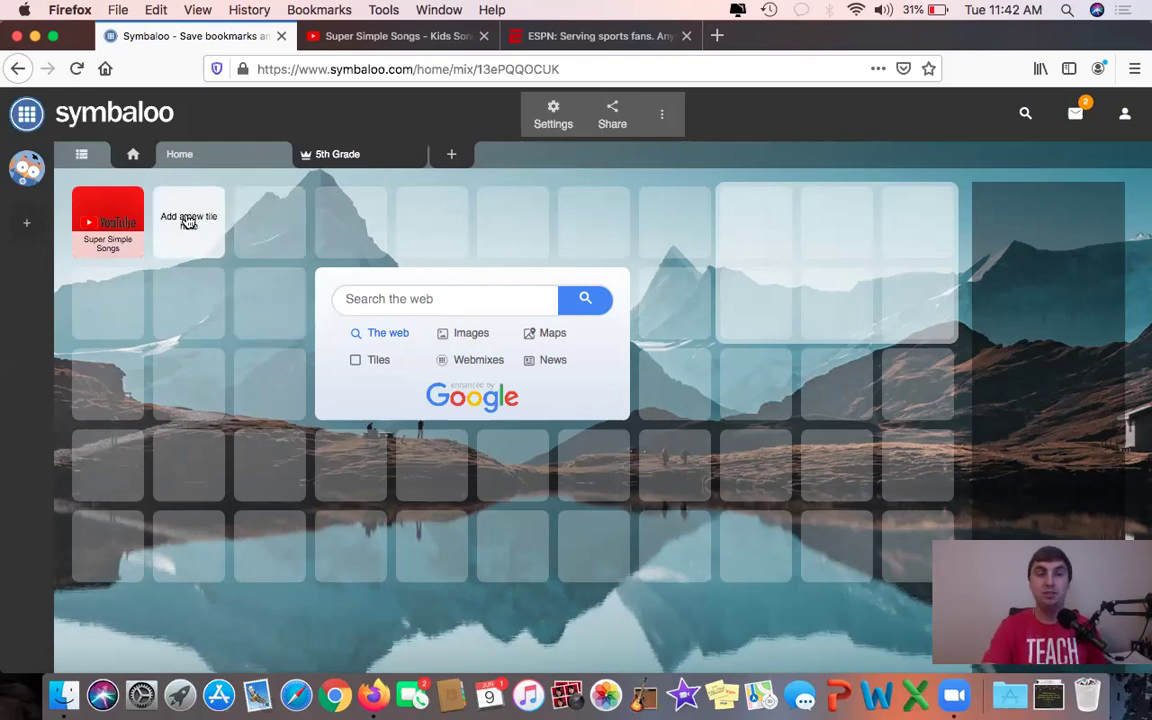
Search the tile library for 'nearpod' and add the Nearpod tile to the next empty slot
left_click(187, 222)
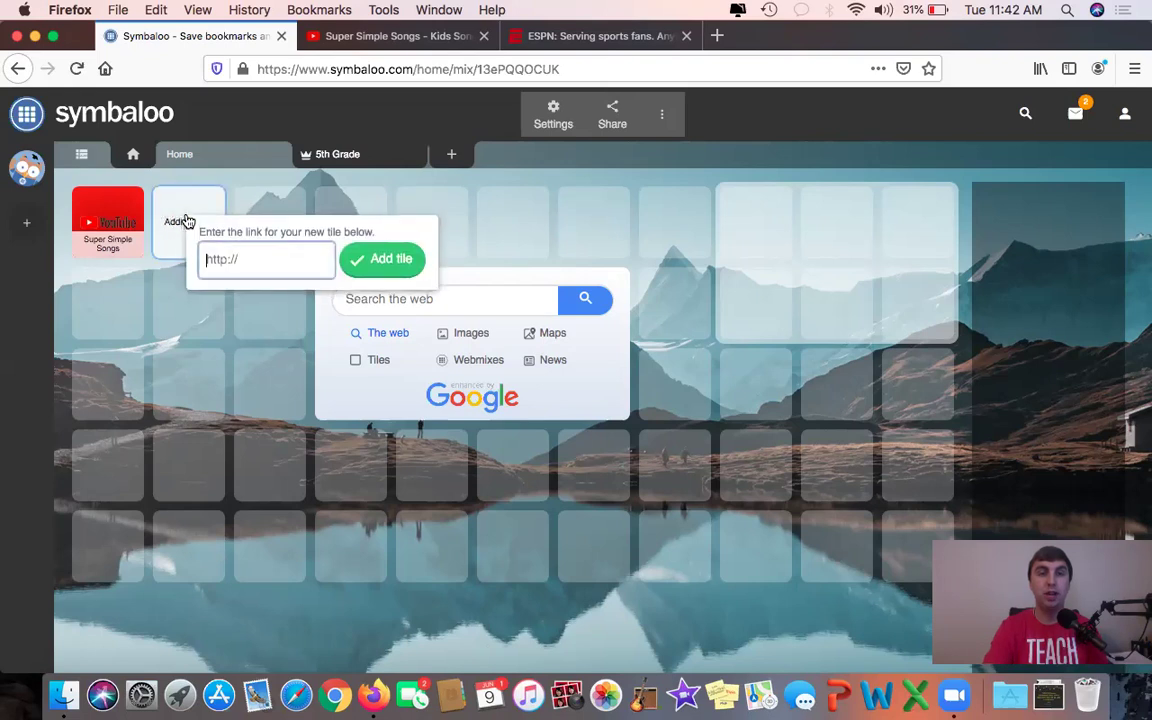
left_click(205, 225)
left_click(193, 222)
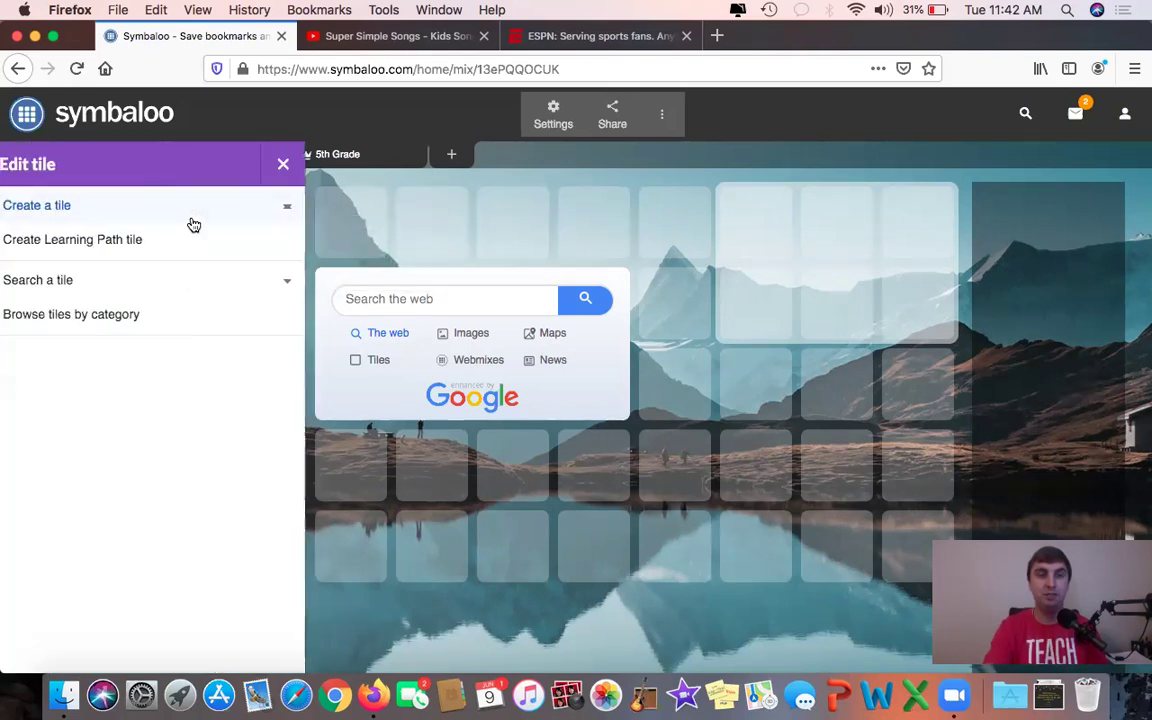
left_click(132, 288)
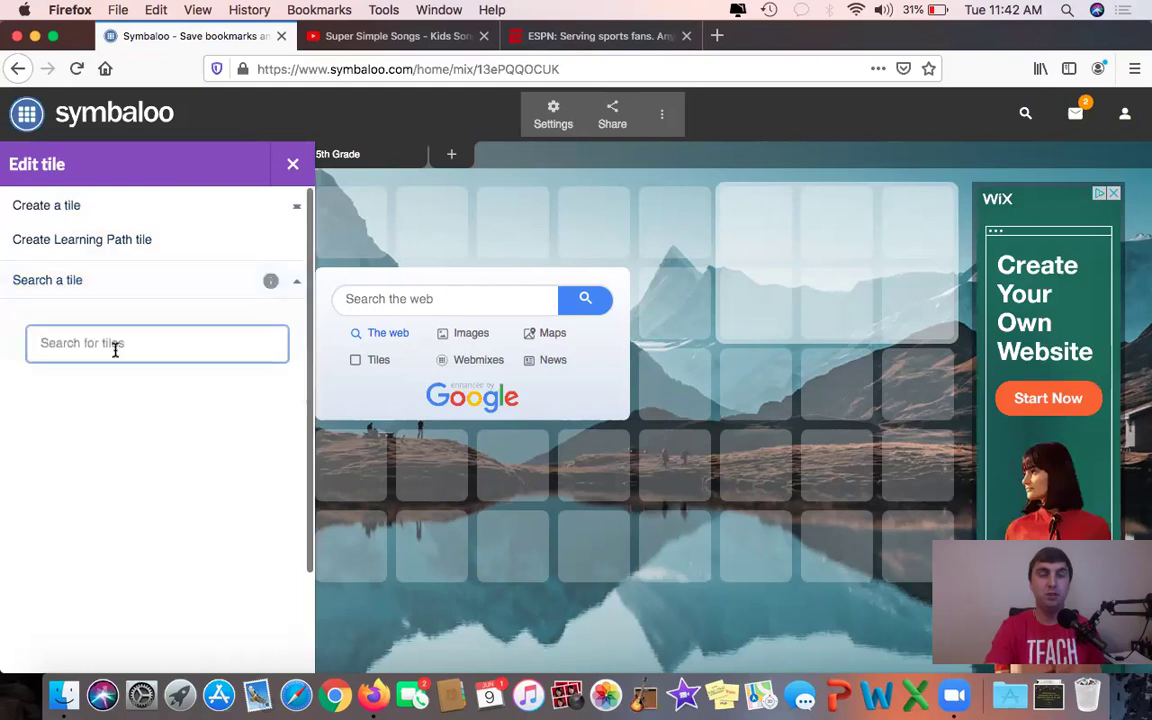
type("nearpod")
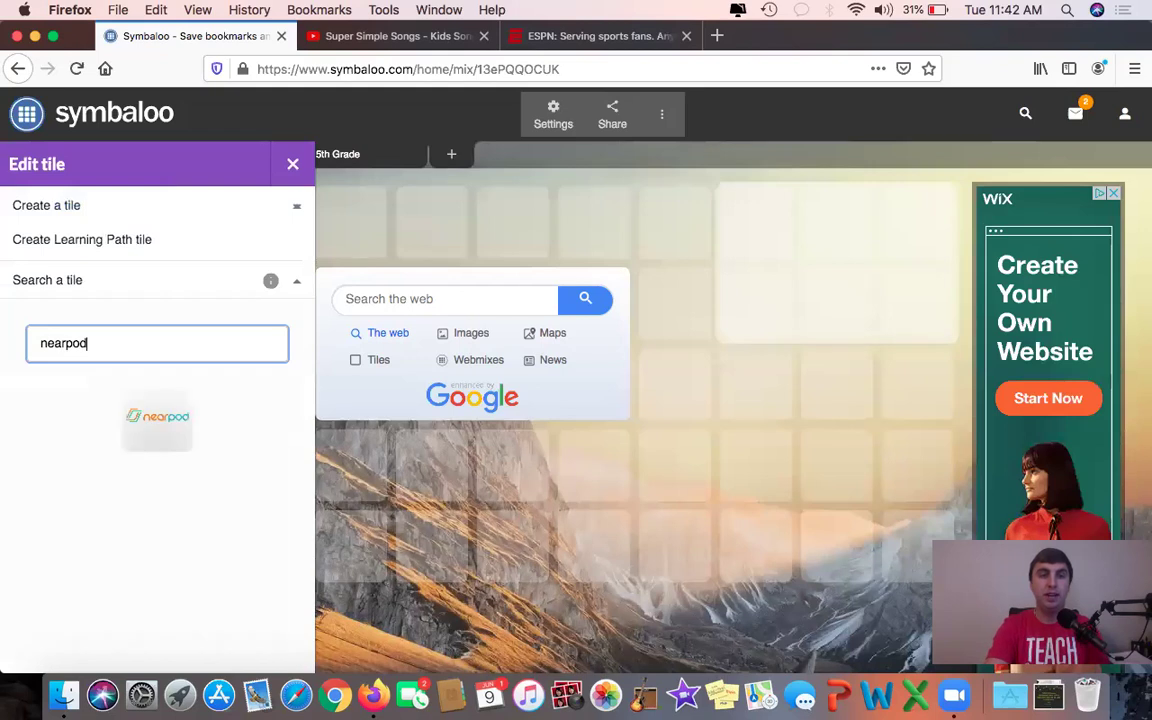
left_click(166, 437)
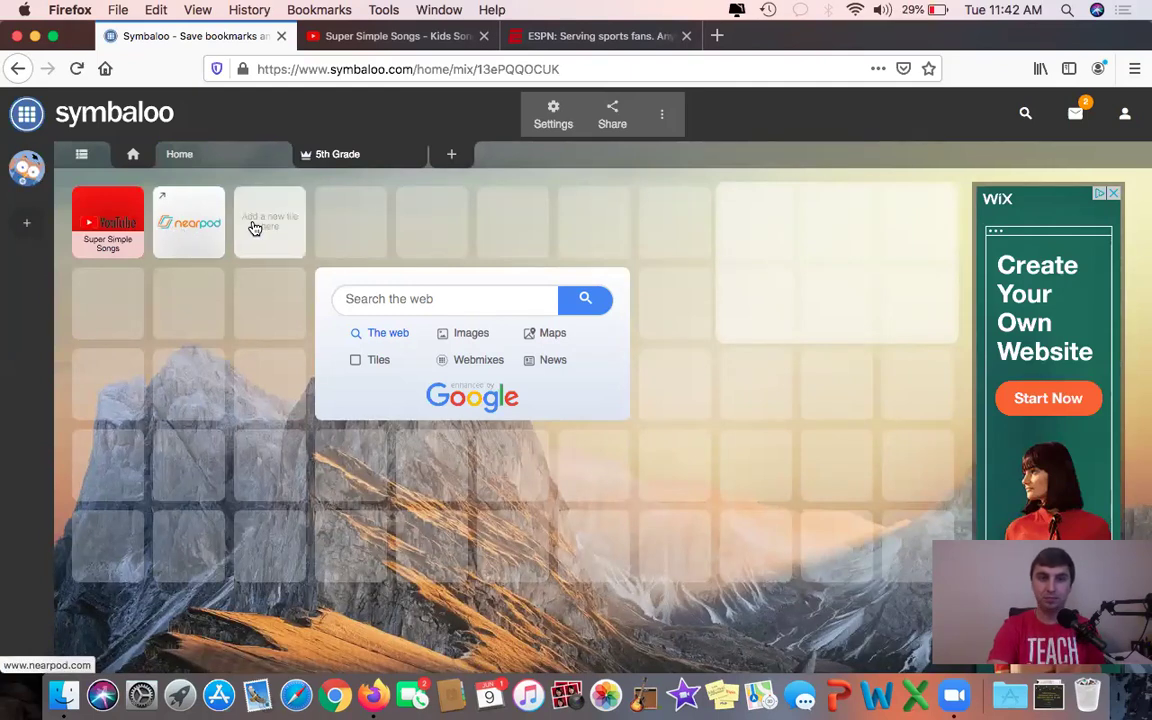
Rename the Nearpod tile to 'Lesson 1' with Show text on, and save it
right_click(192, 228)
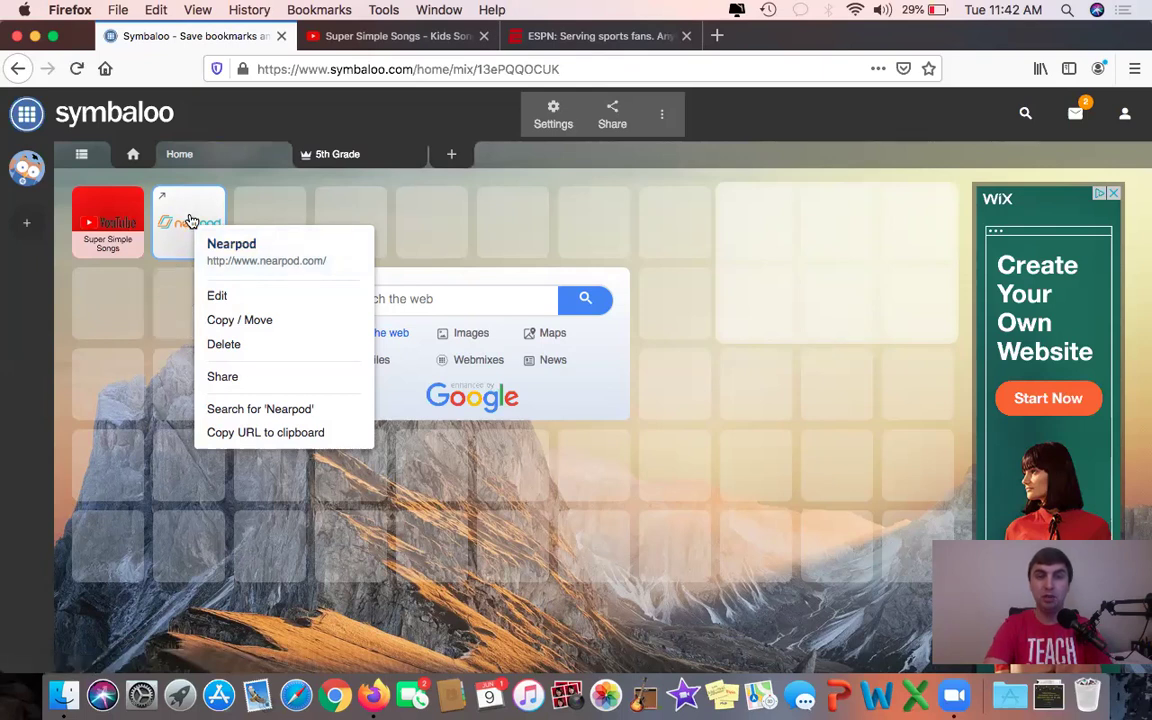
left_click(218, 297)
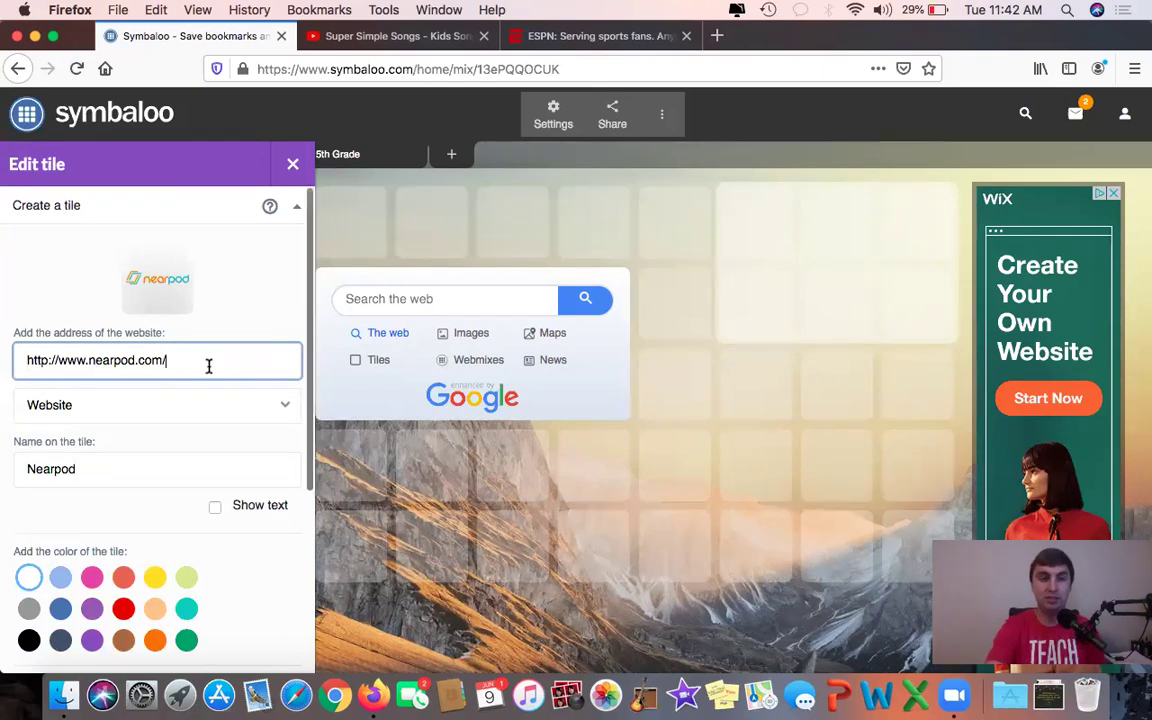
scroll(215, 420, "down", 1)
left_click(216, 452)
double_click(118, 417)
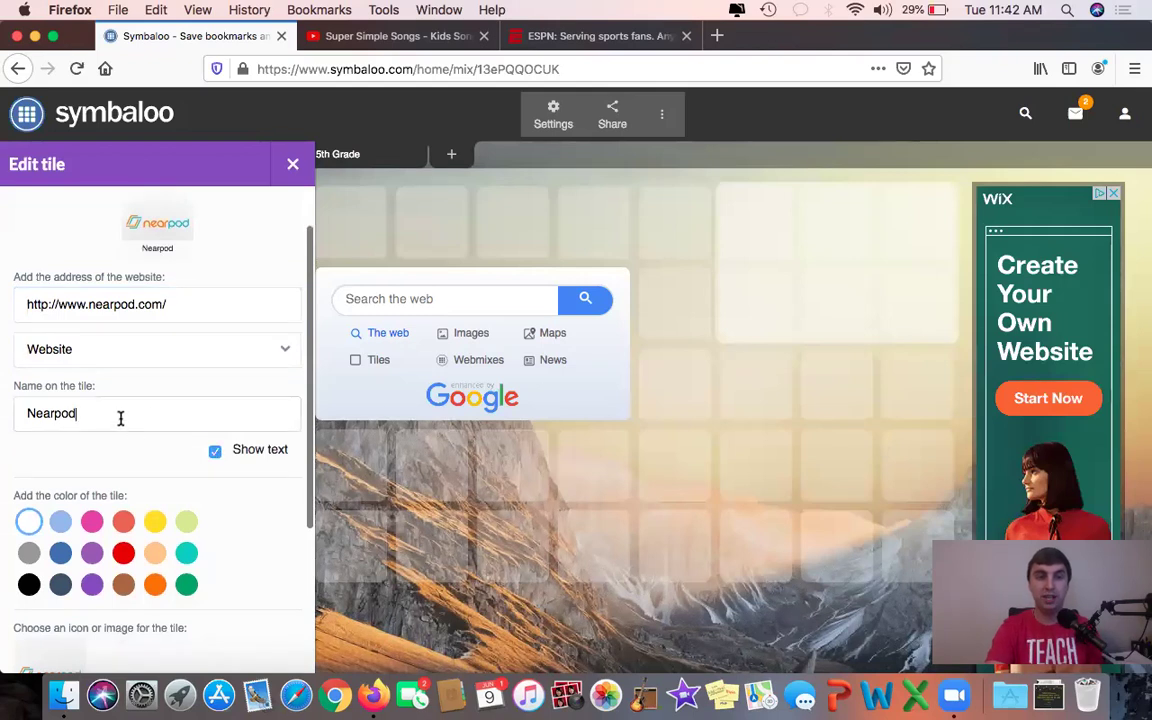
type("Lesson 1")
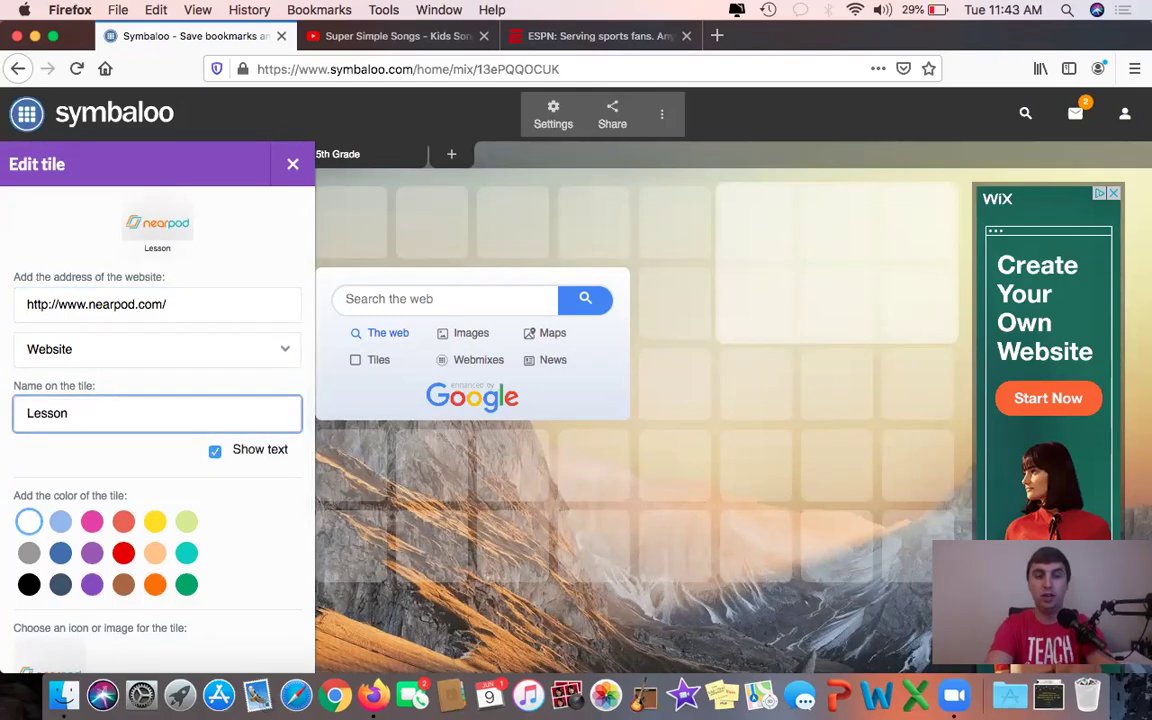
left_click(116, 456)
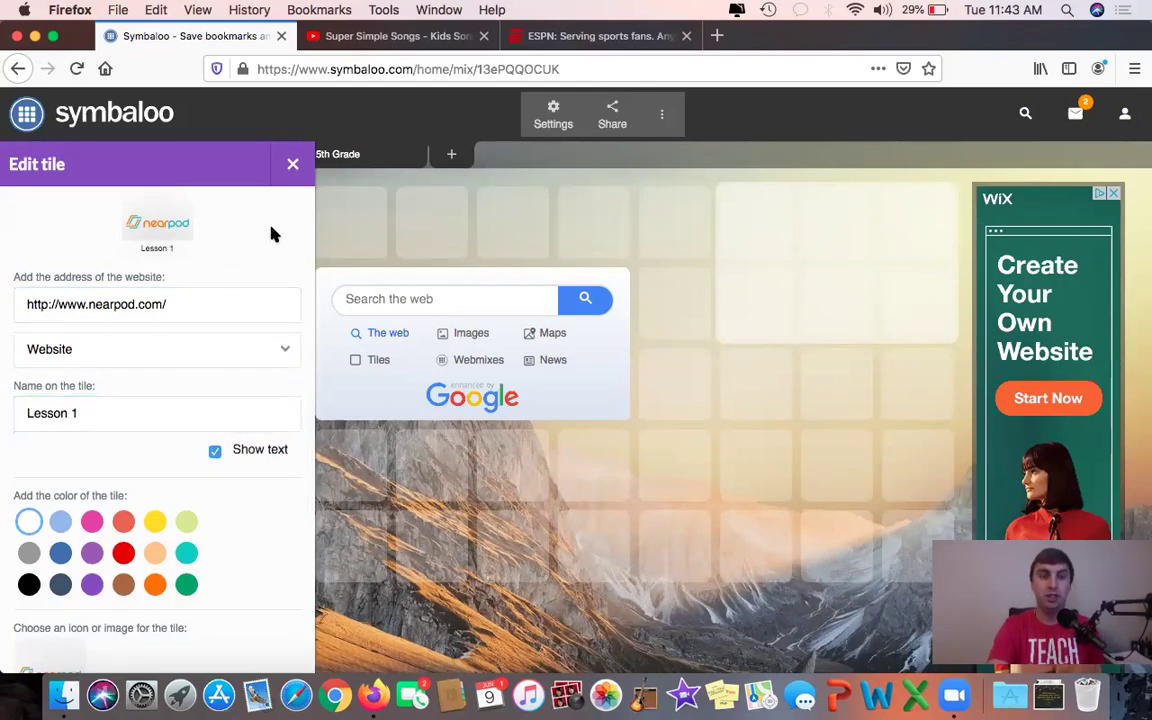
scroll(238, 562, "down", 5)
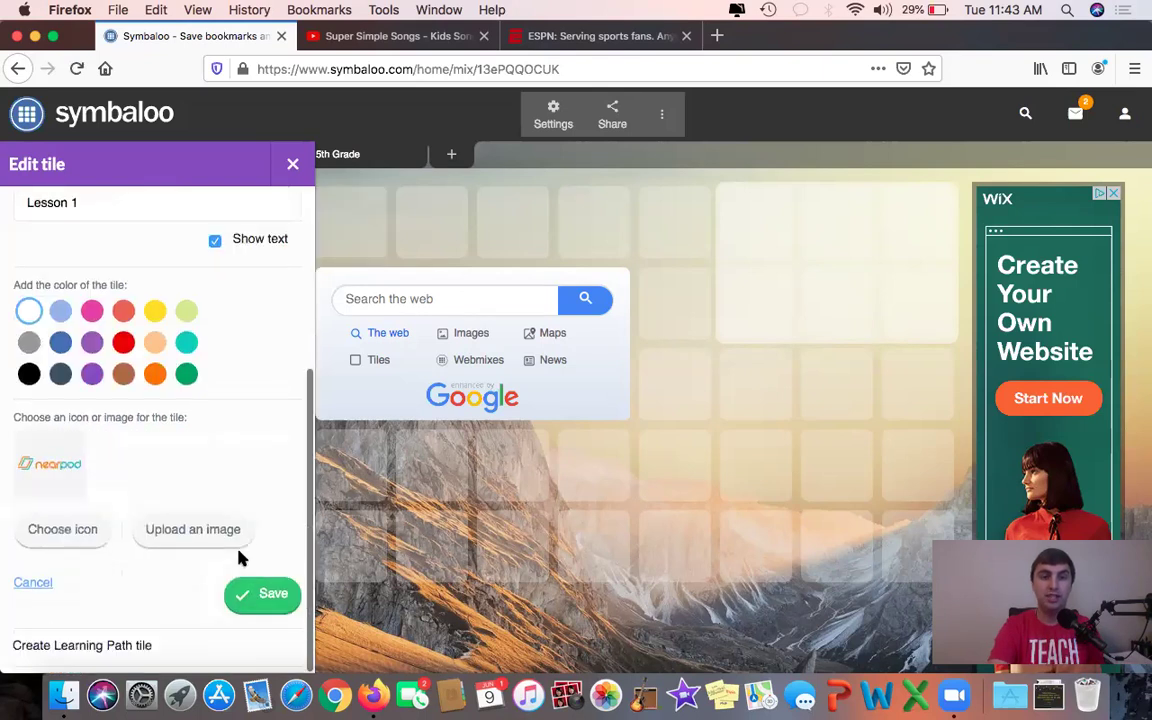
left_click(262, 604)
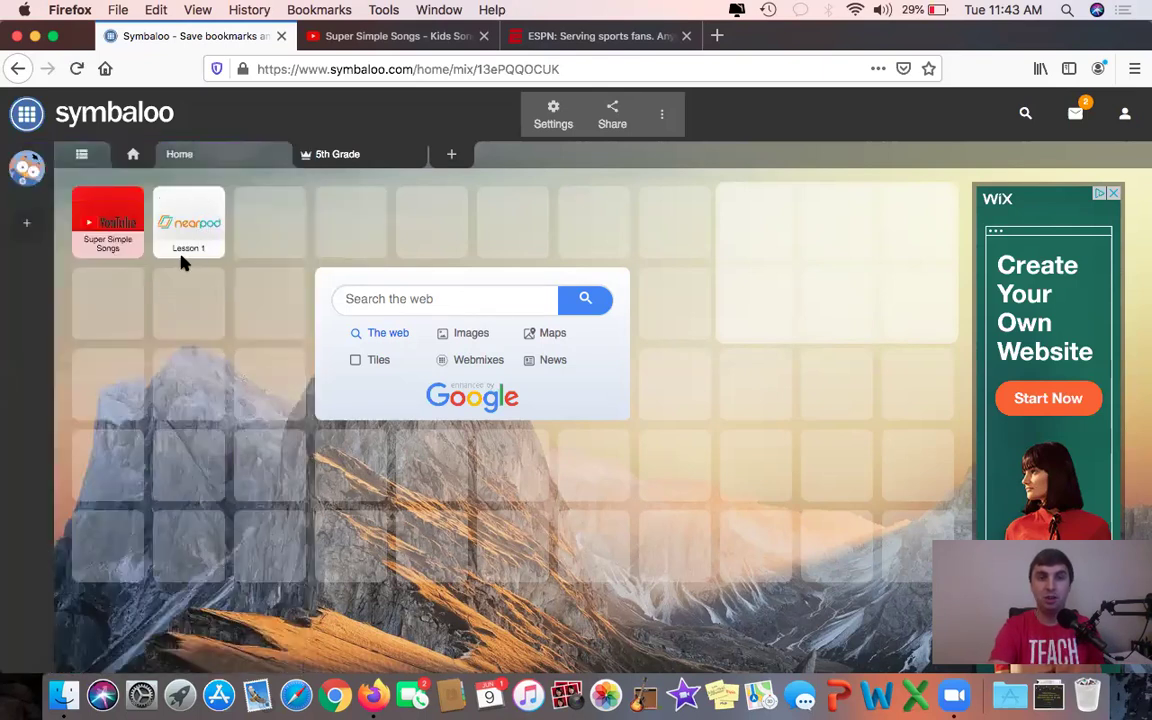